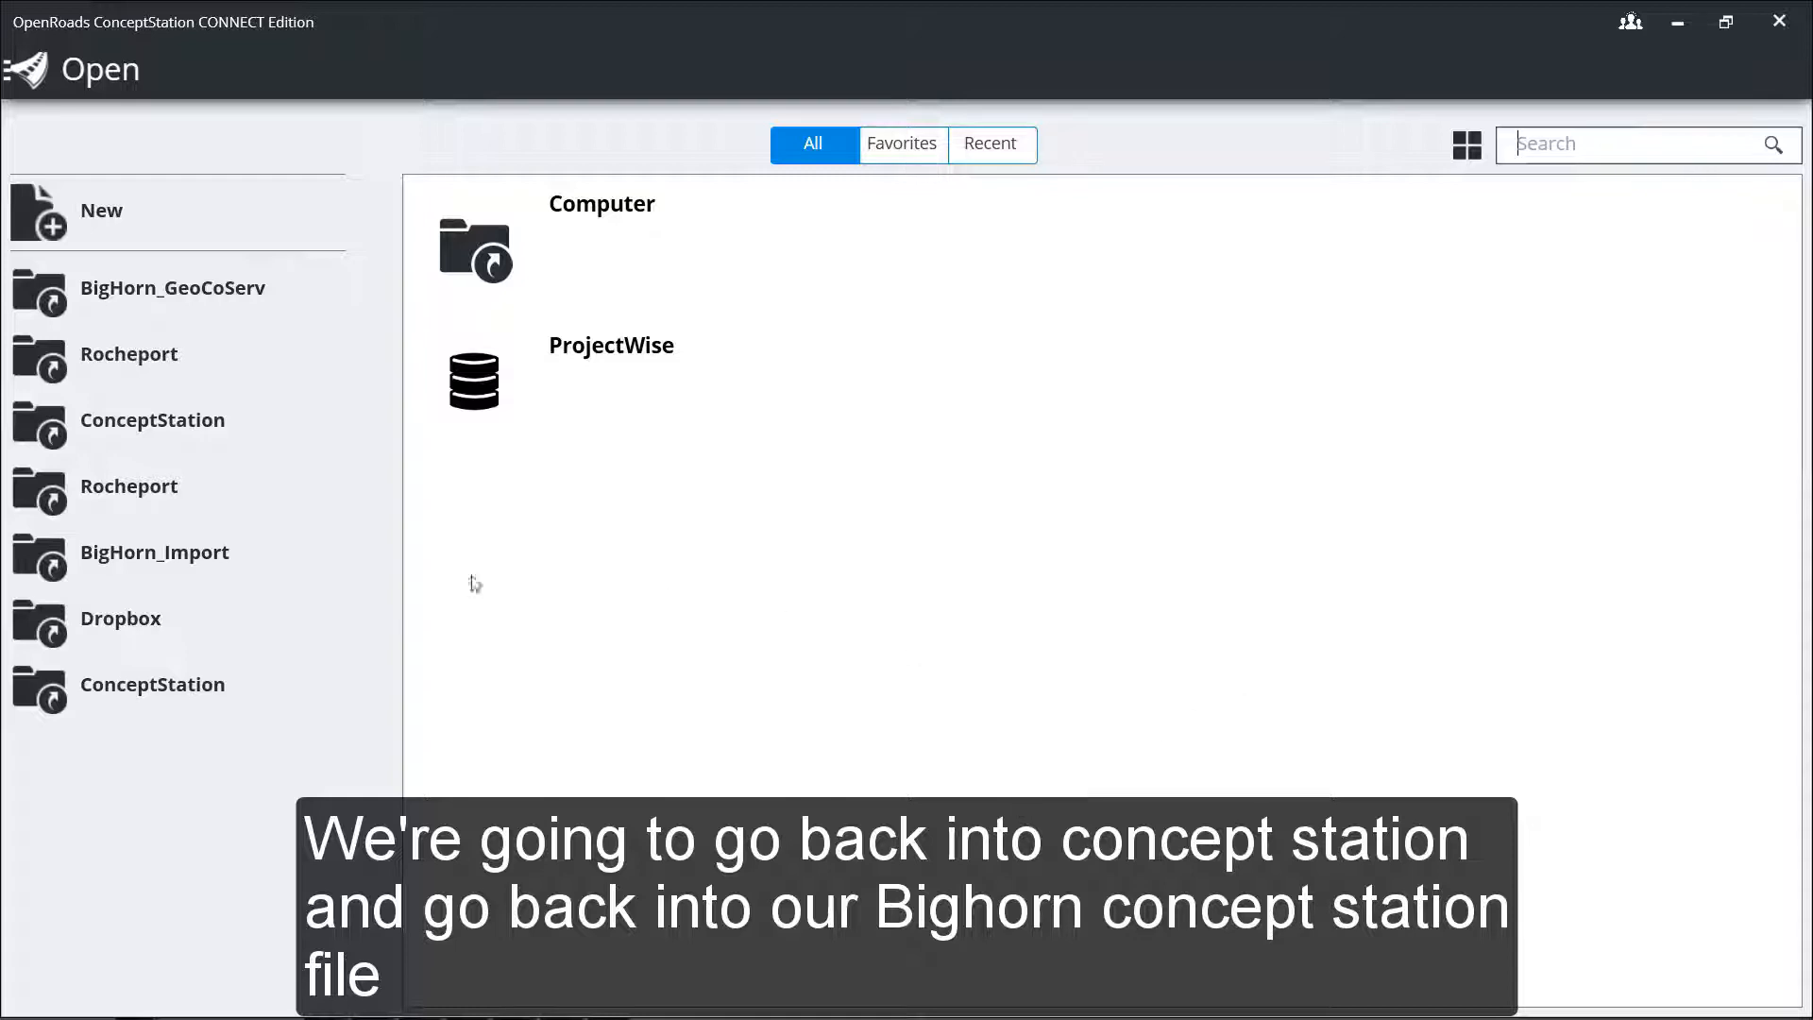
Step: Open BigHorn_GeoCoServ.dgndb from the BigHorn_GeoCoServ folder
click(237, 307)
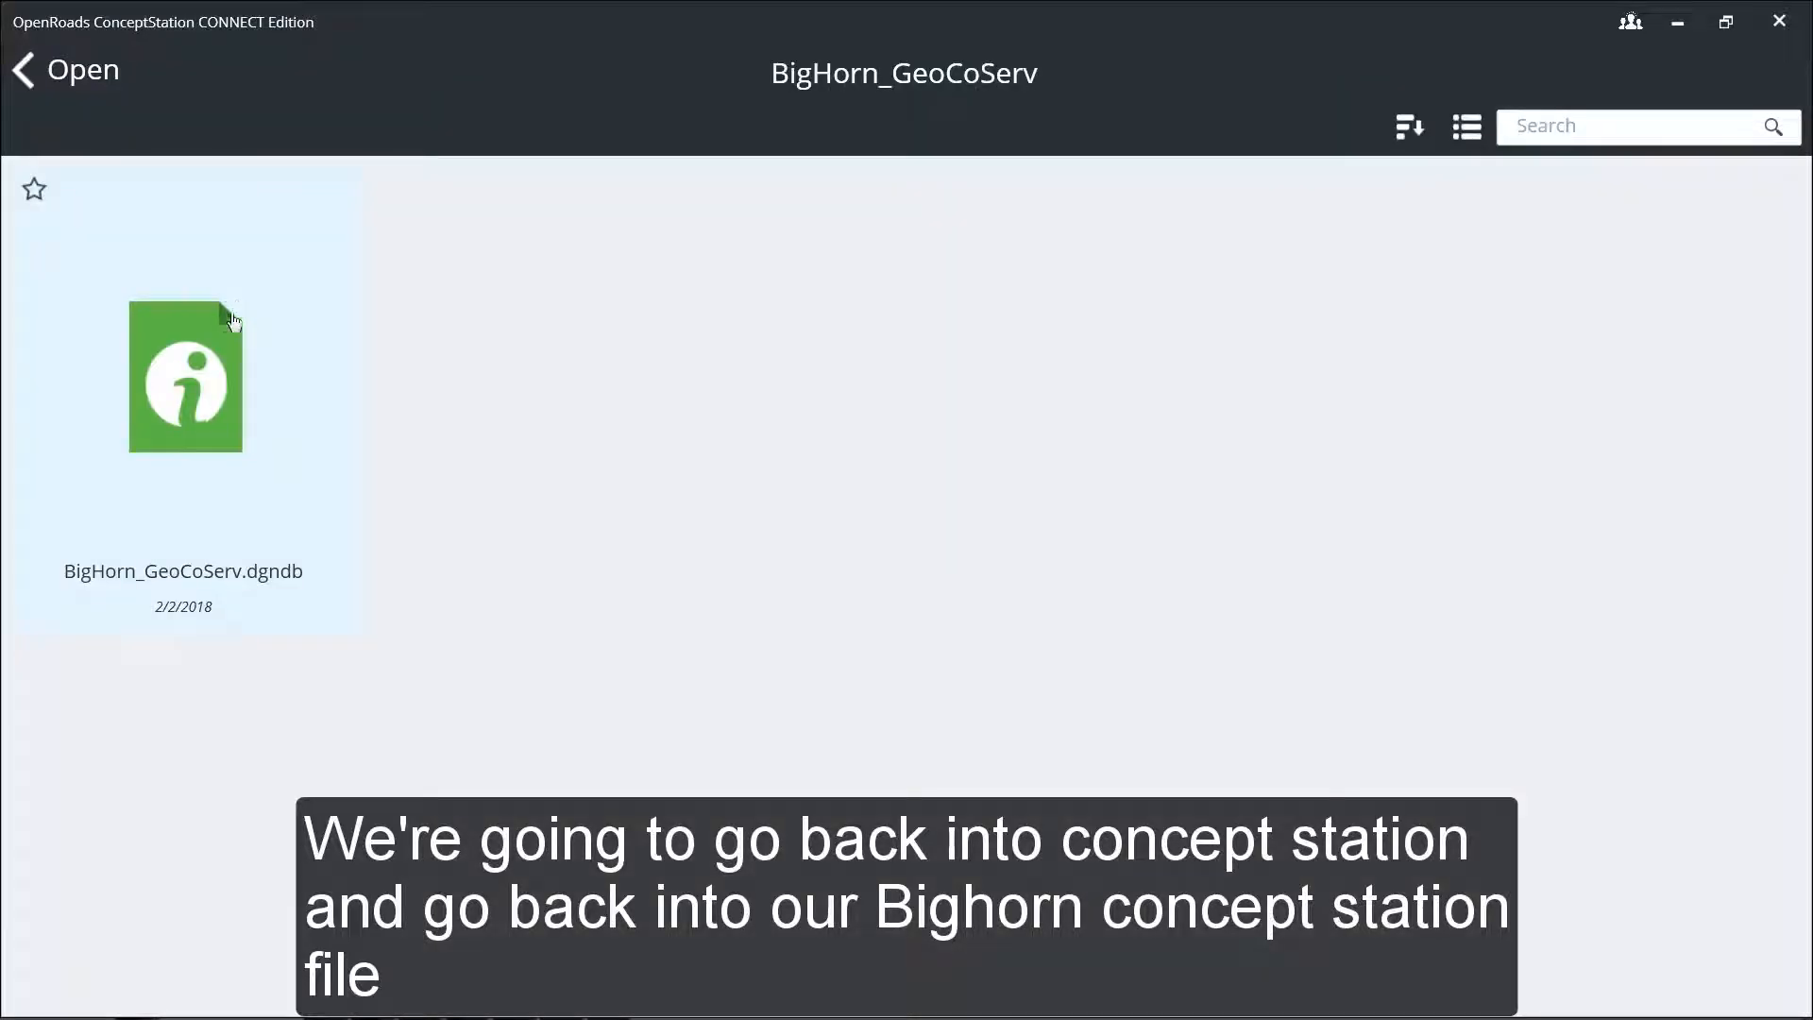
click(205, 392)
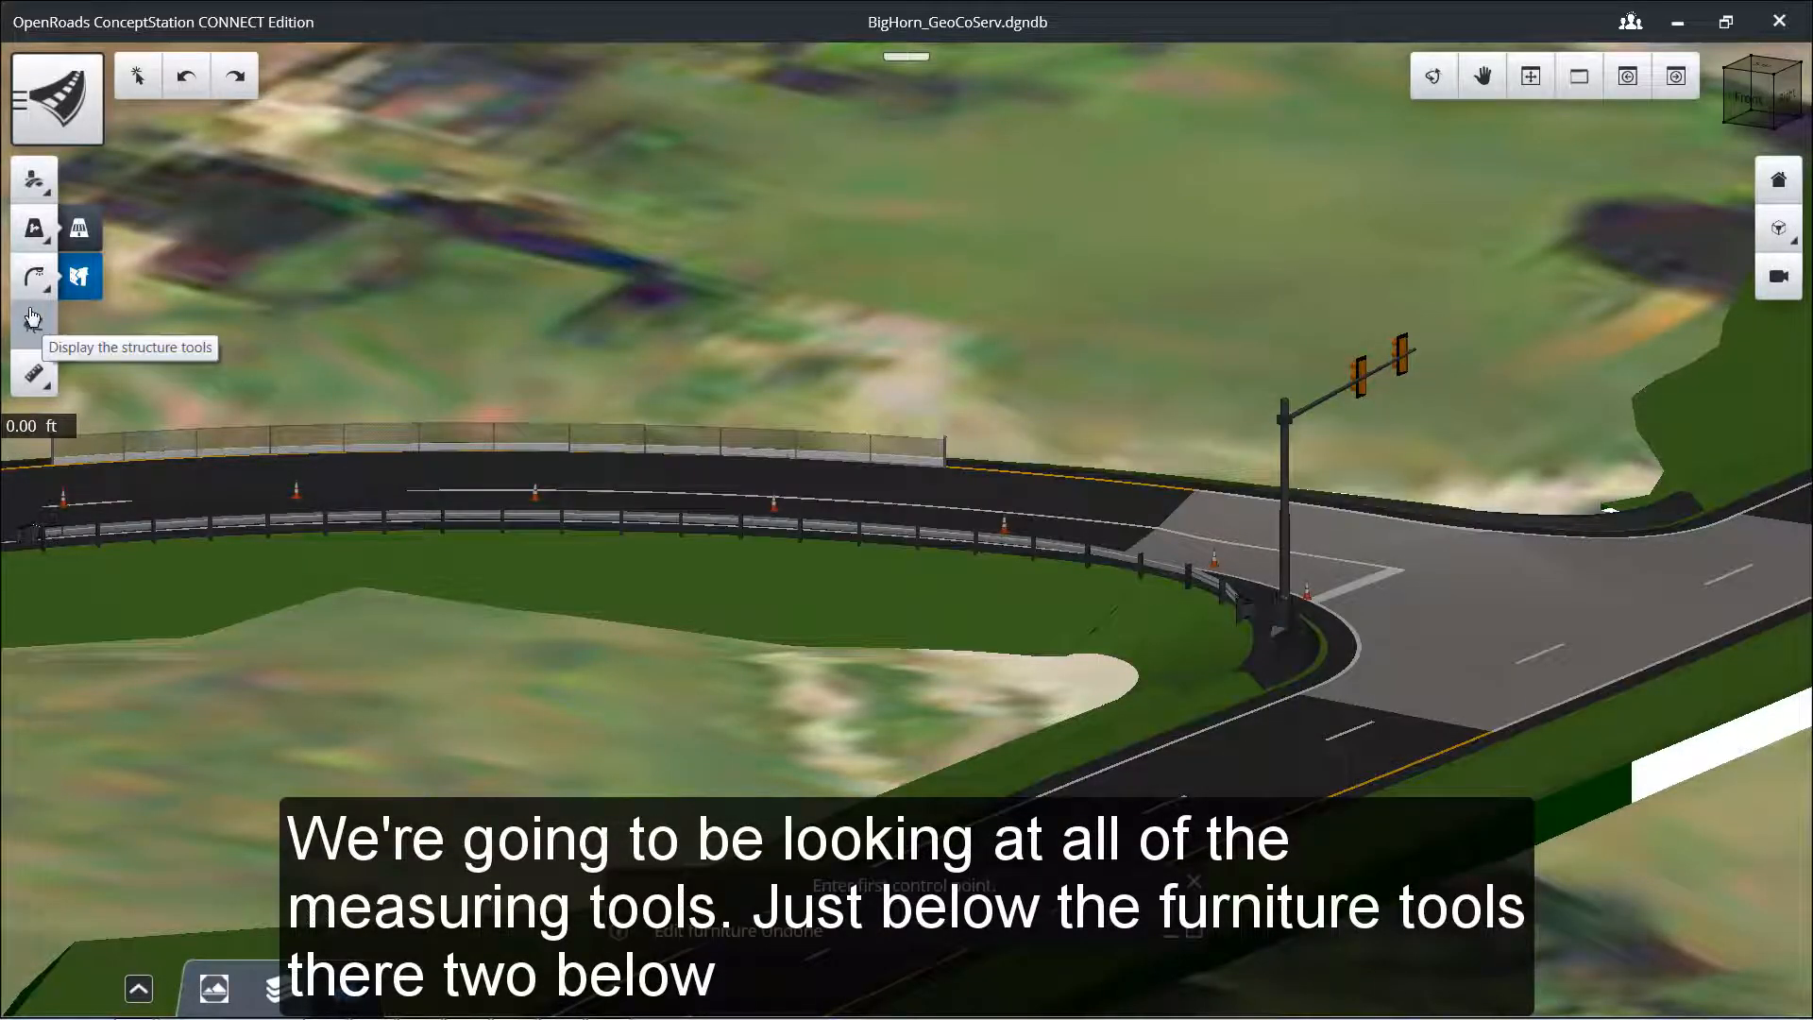
Step: In top view, measure the distance along the side-road side of the concrete intersection, between its two corners on the main road's edge line
click(34, 373)
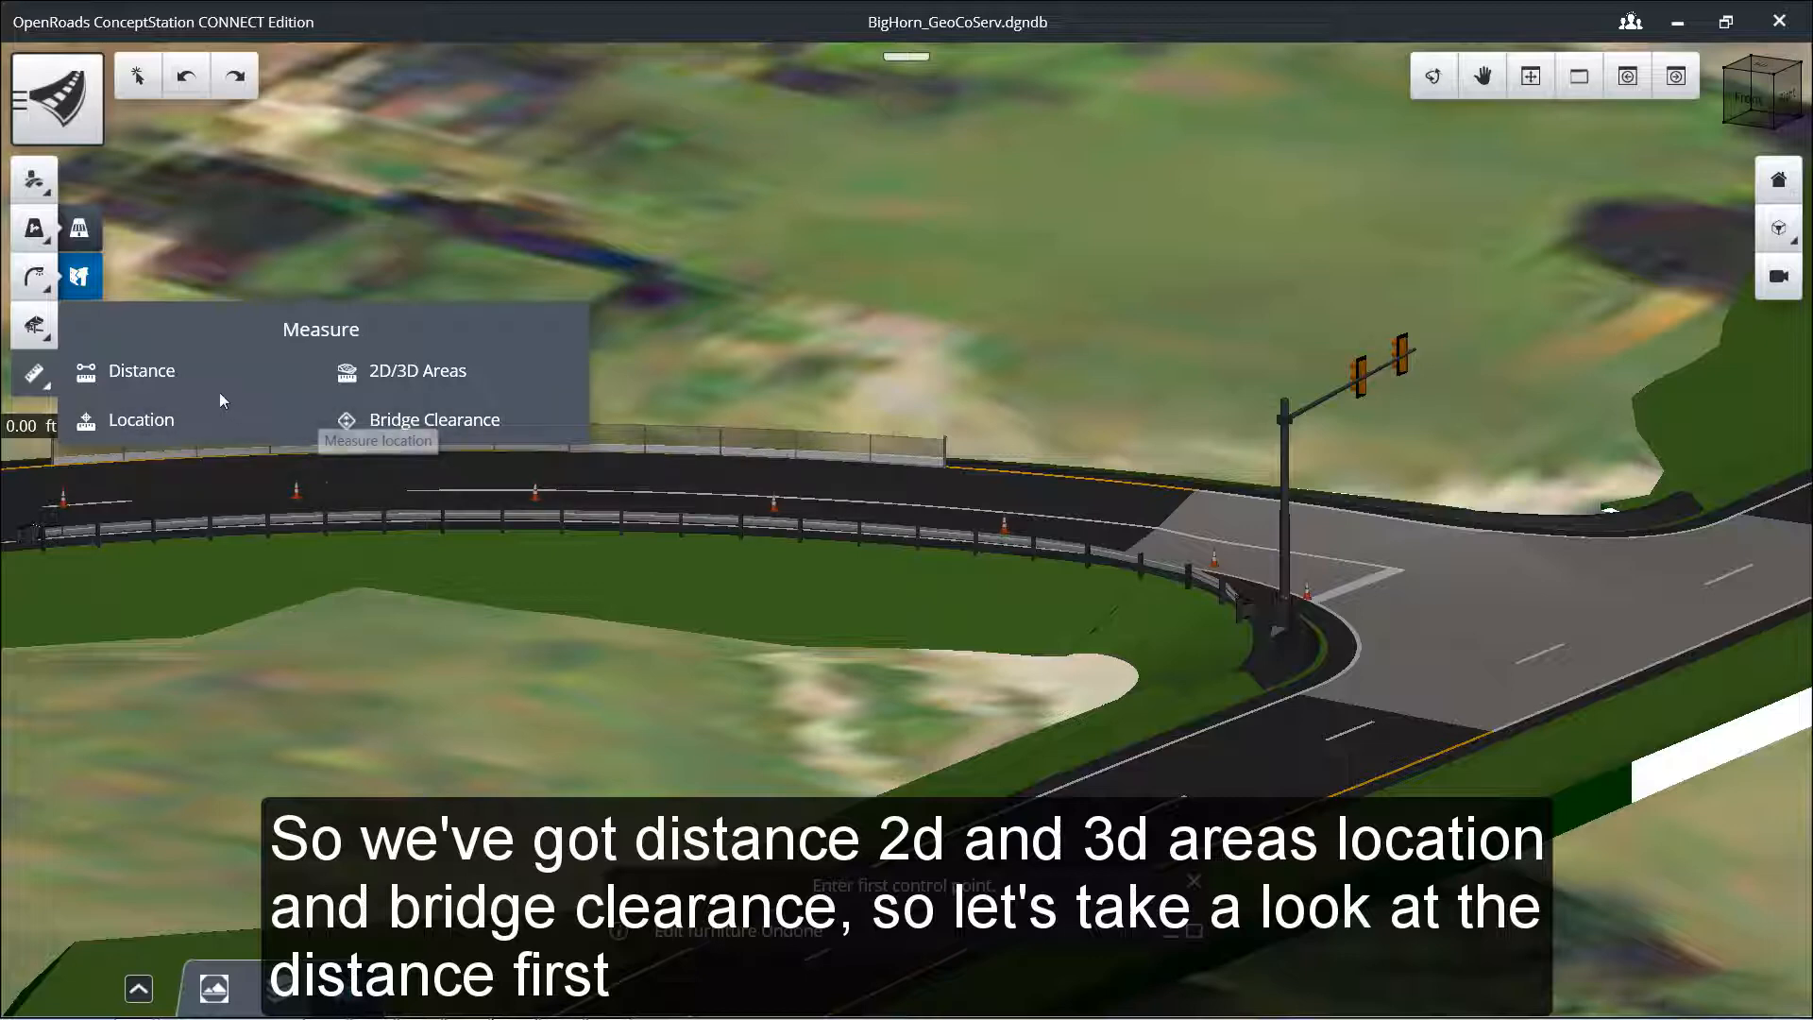
click(142, 376)
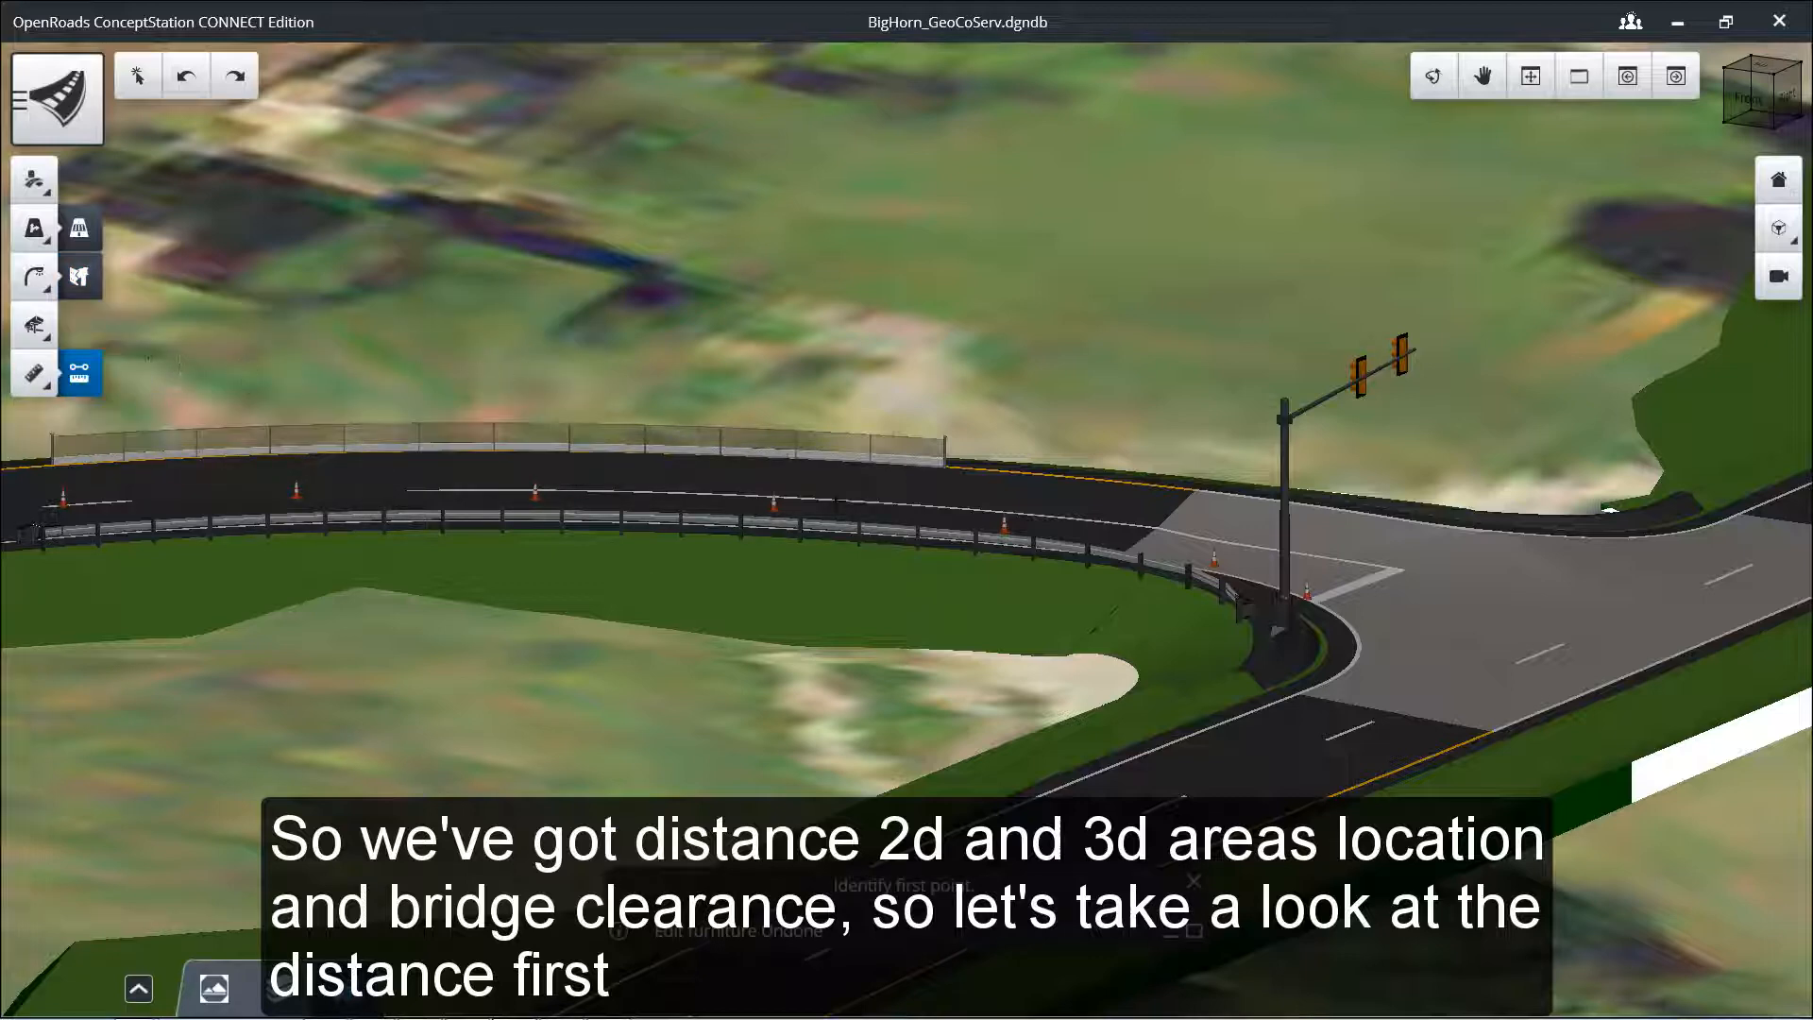
middle_drag(1465, 621, 1080, 632)
click(1777, 233)
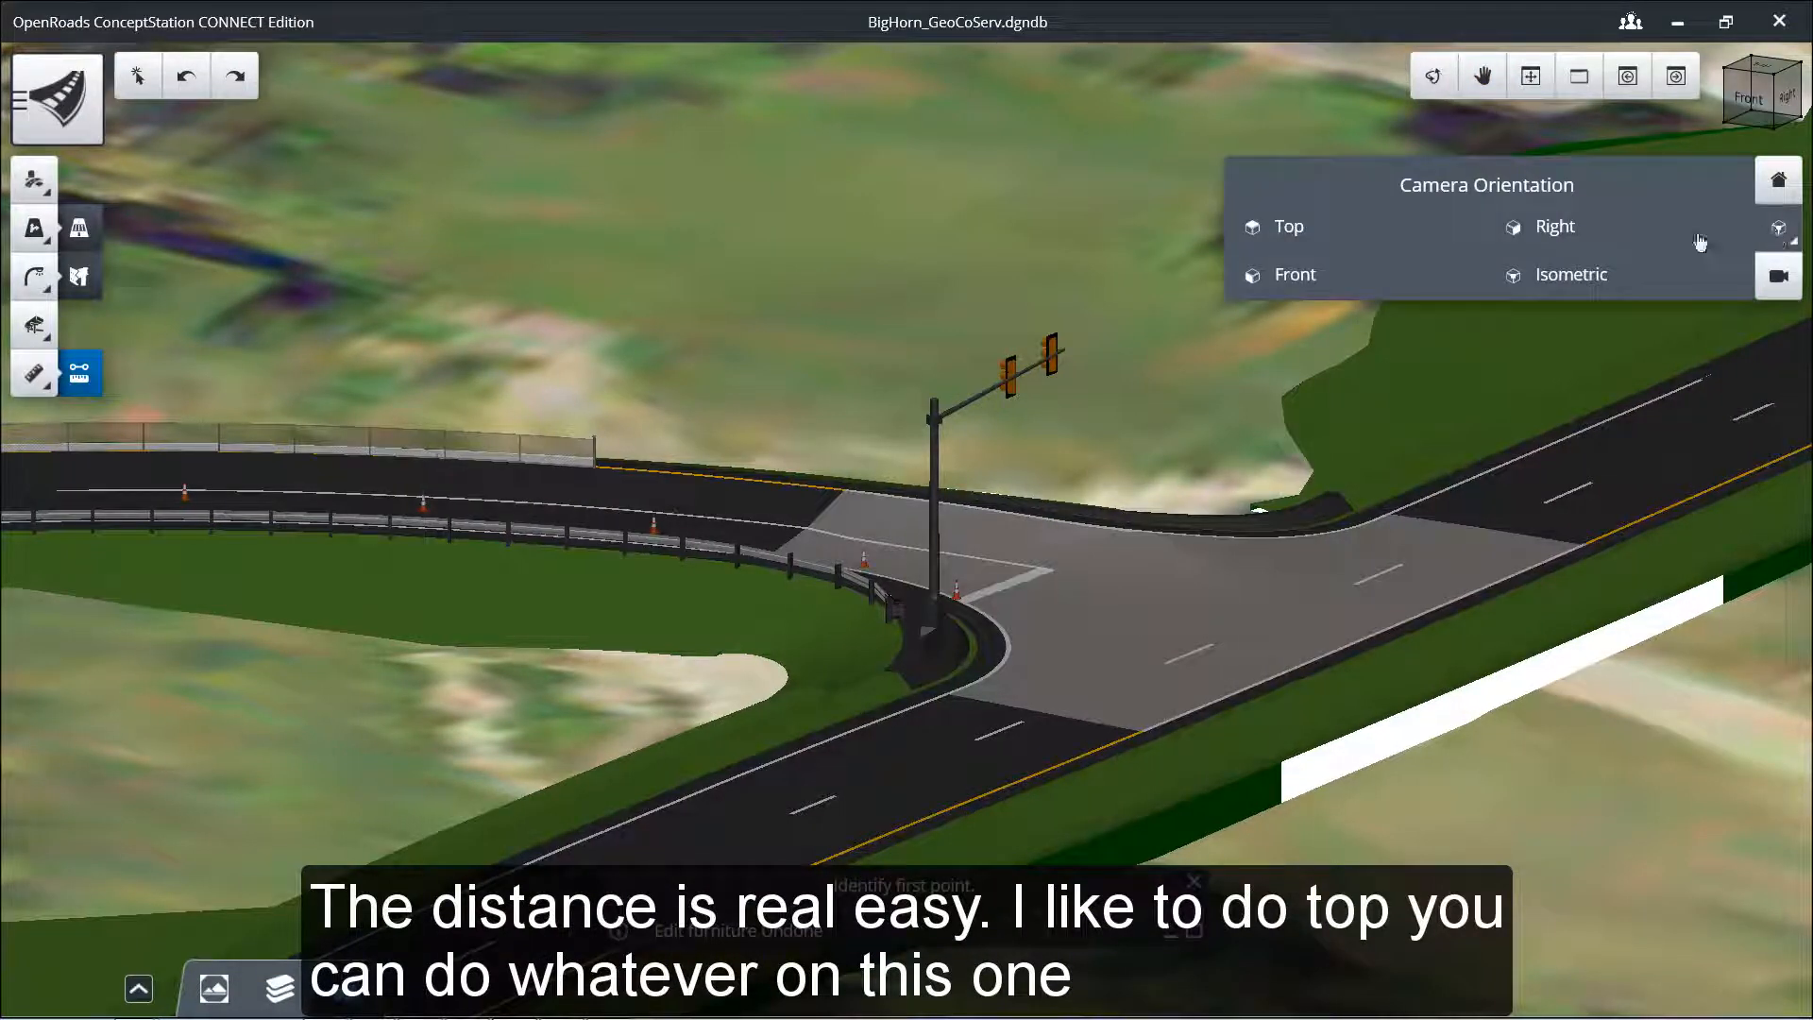
click(1348, 238)
scroll(992, 453, down, 4)
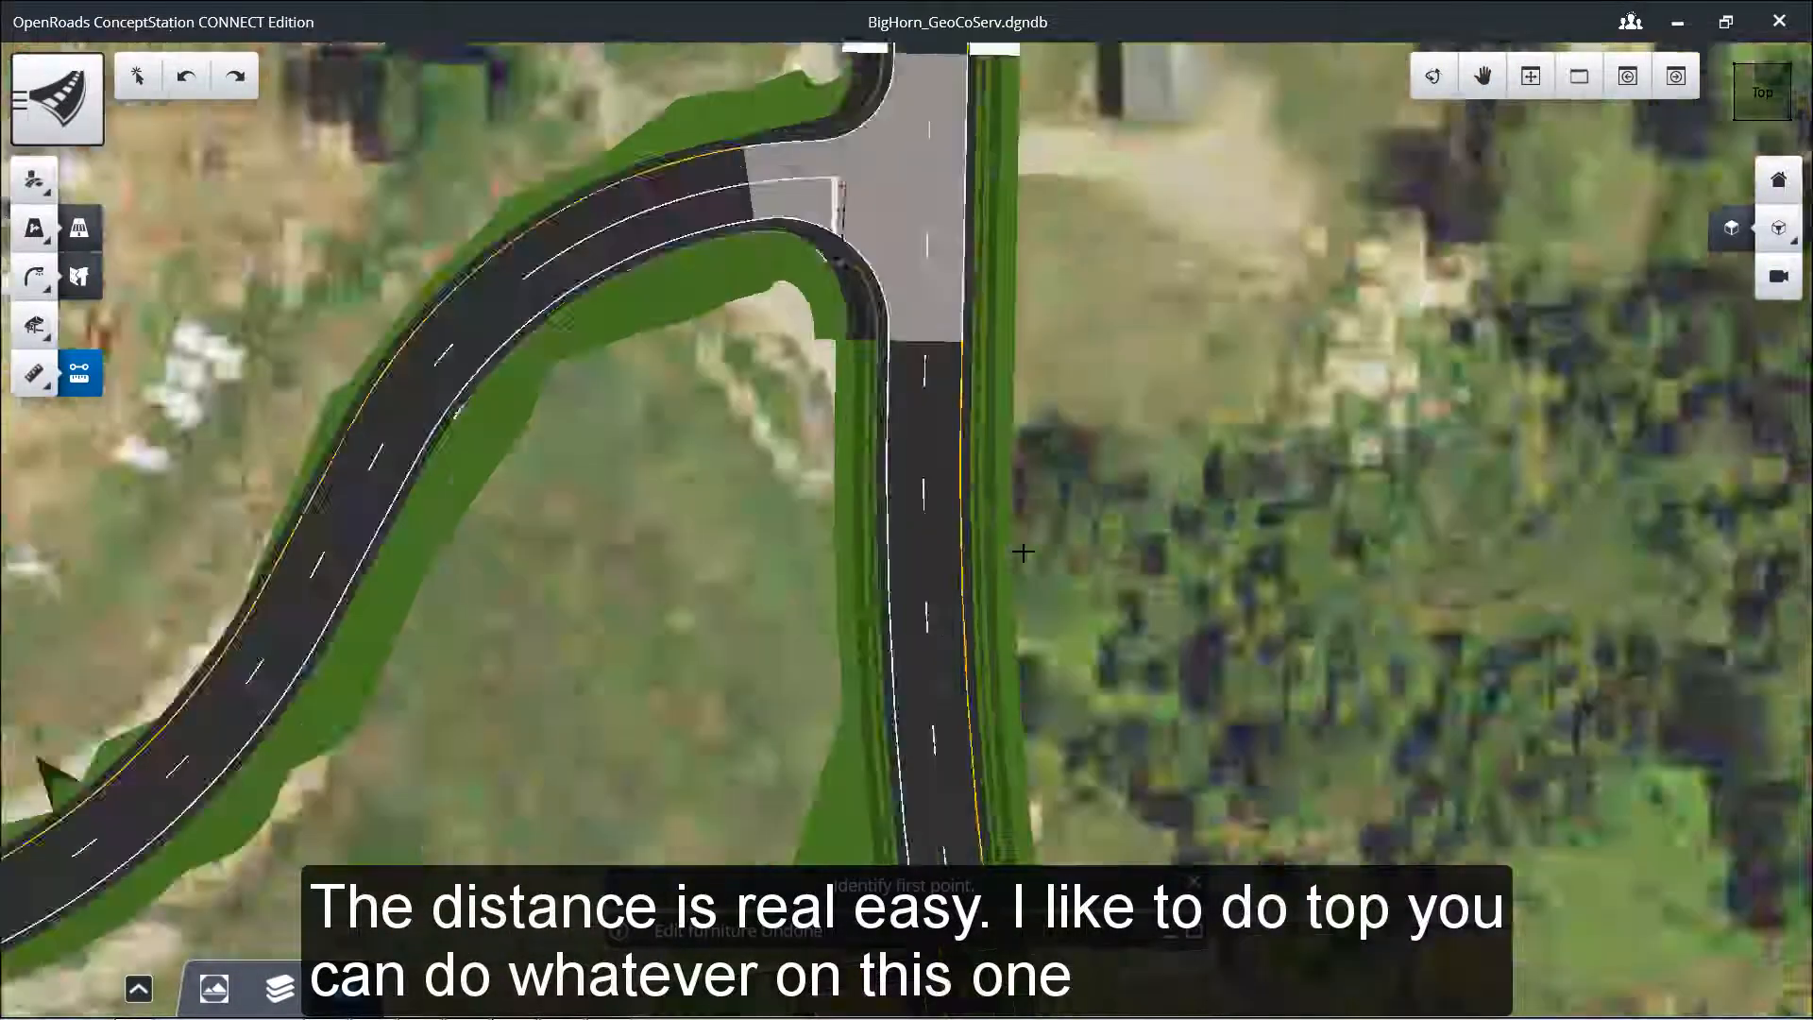
scroll(993, 413, up, 2)
scroll(993, 413, up, 3)
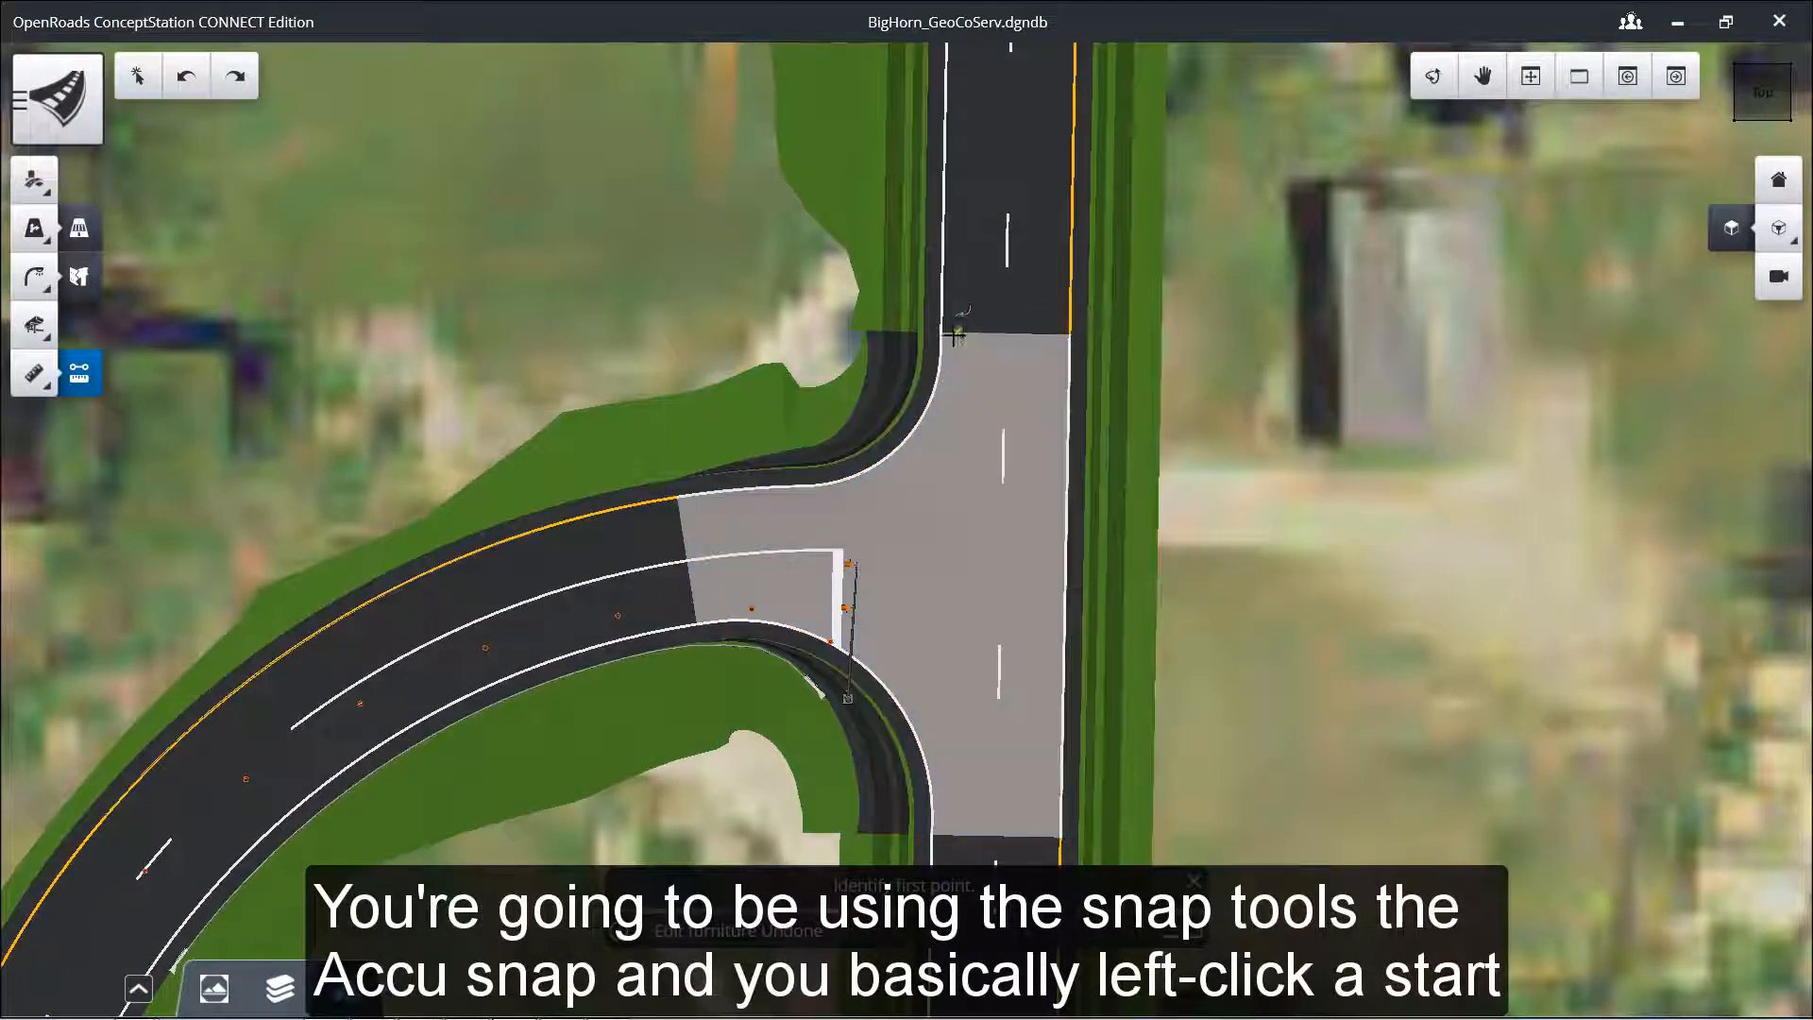
click(942, 332)
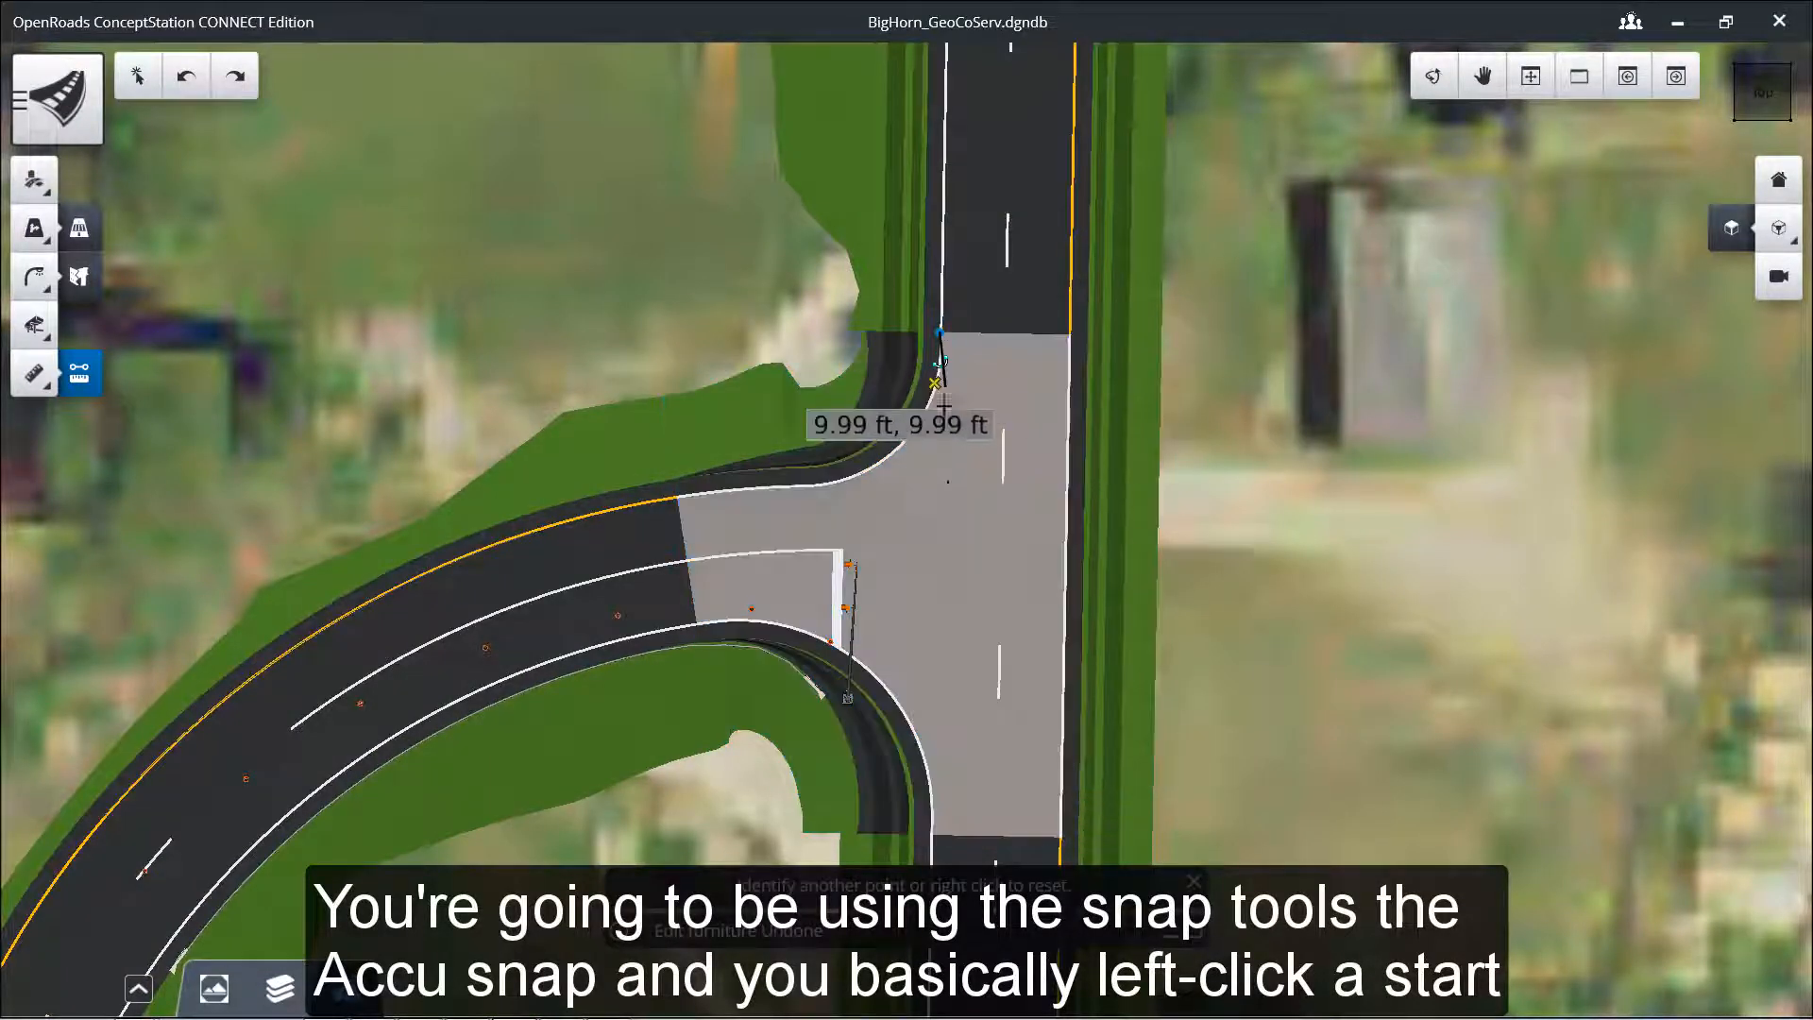
click(933, 831)
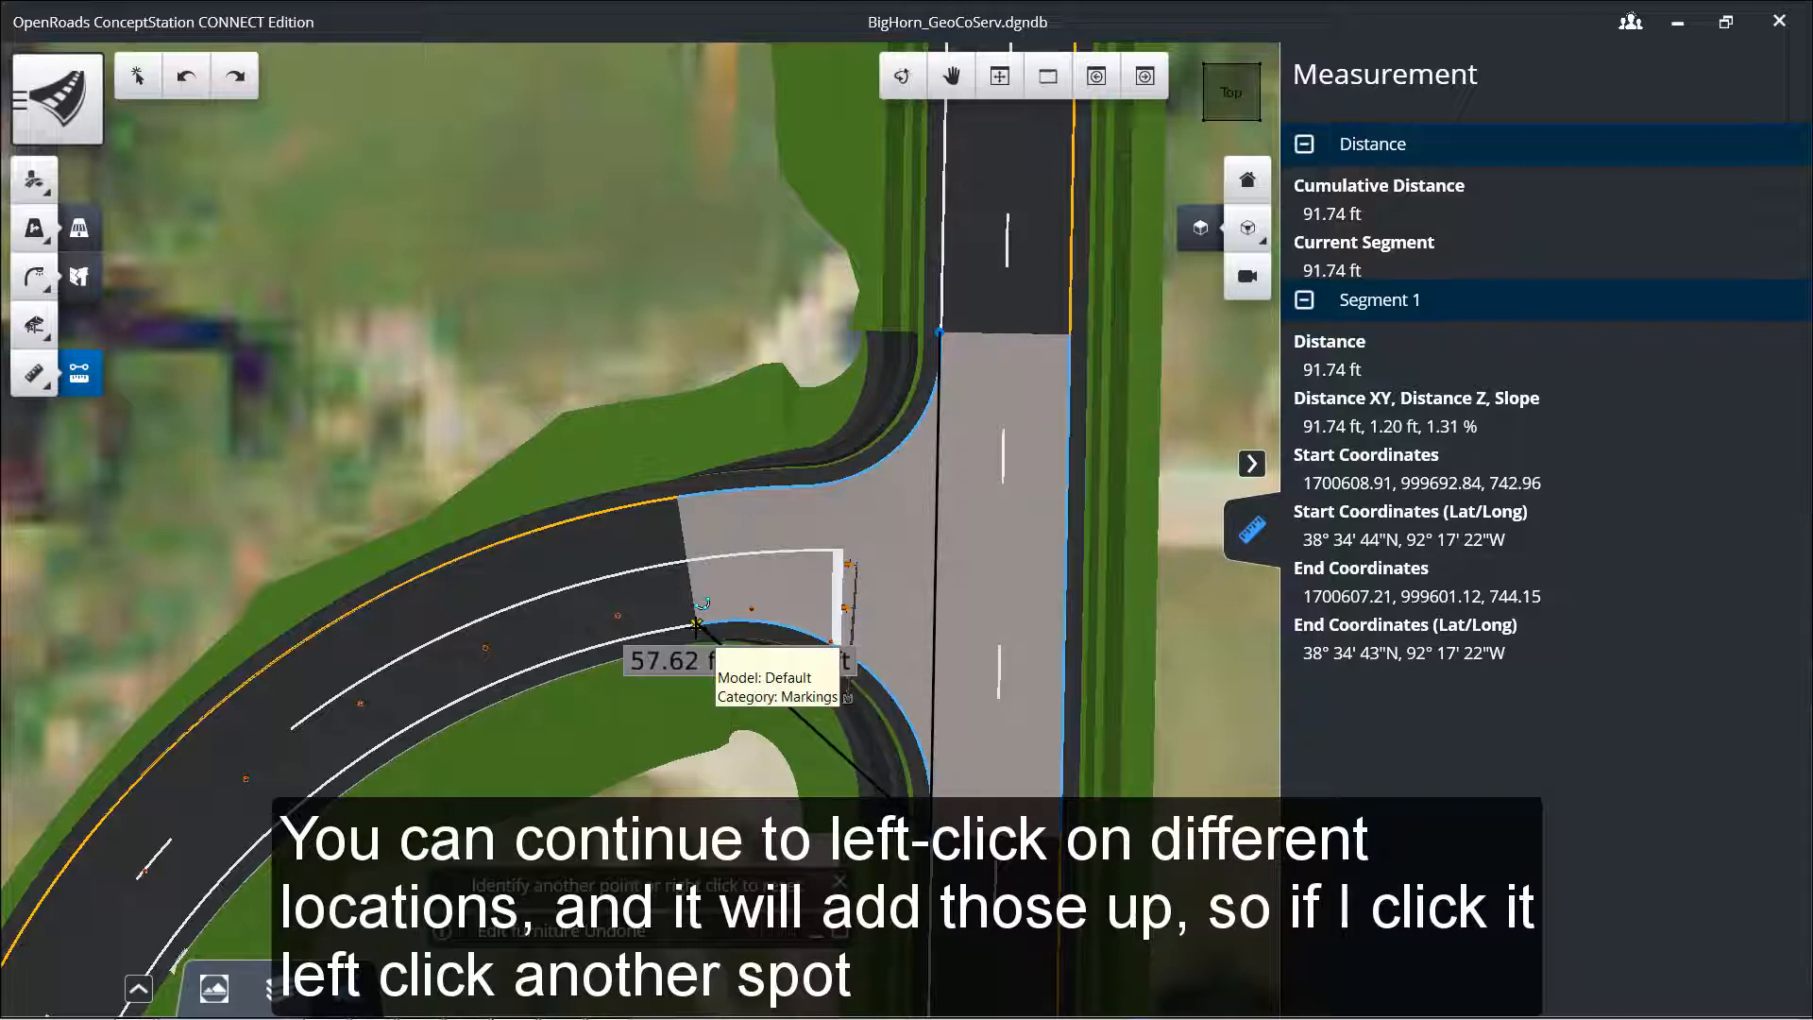
Step: Add a second distance segment to the intersection's inner corner on the curved side road, and end the distance measurement
click(697, 623)
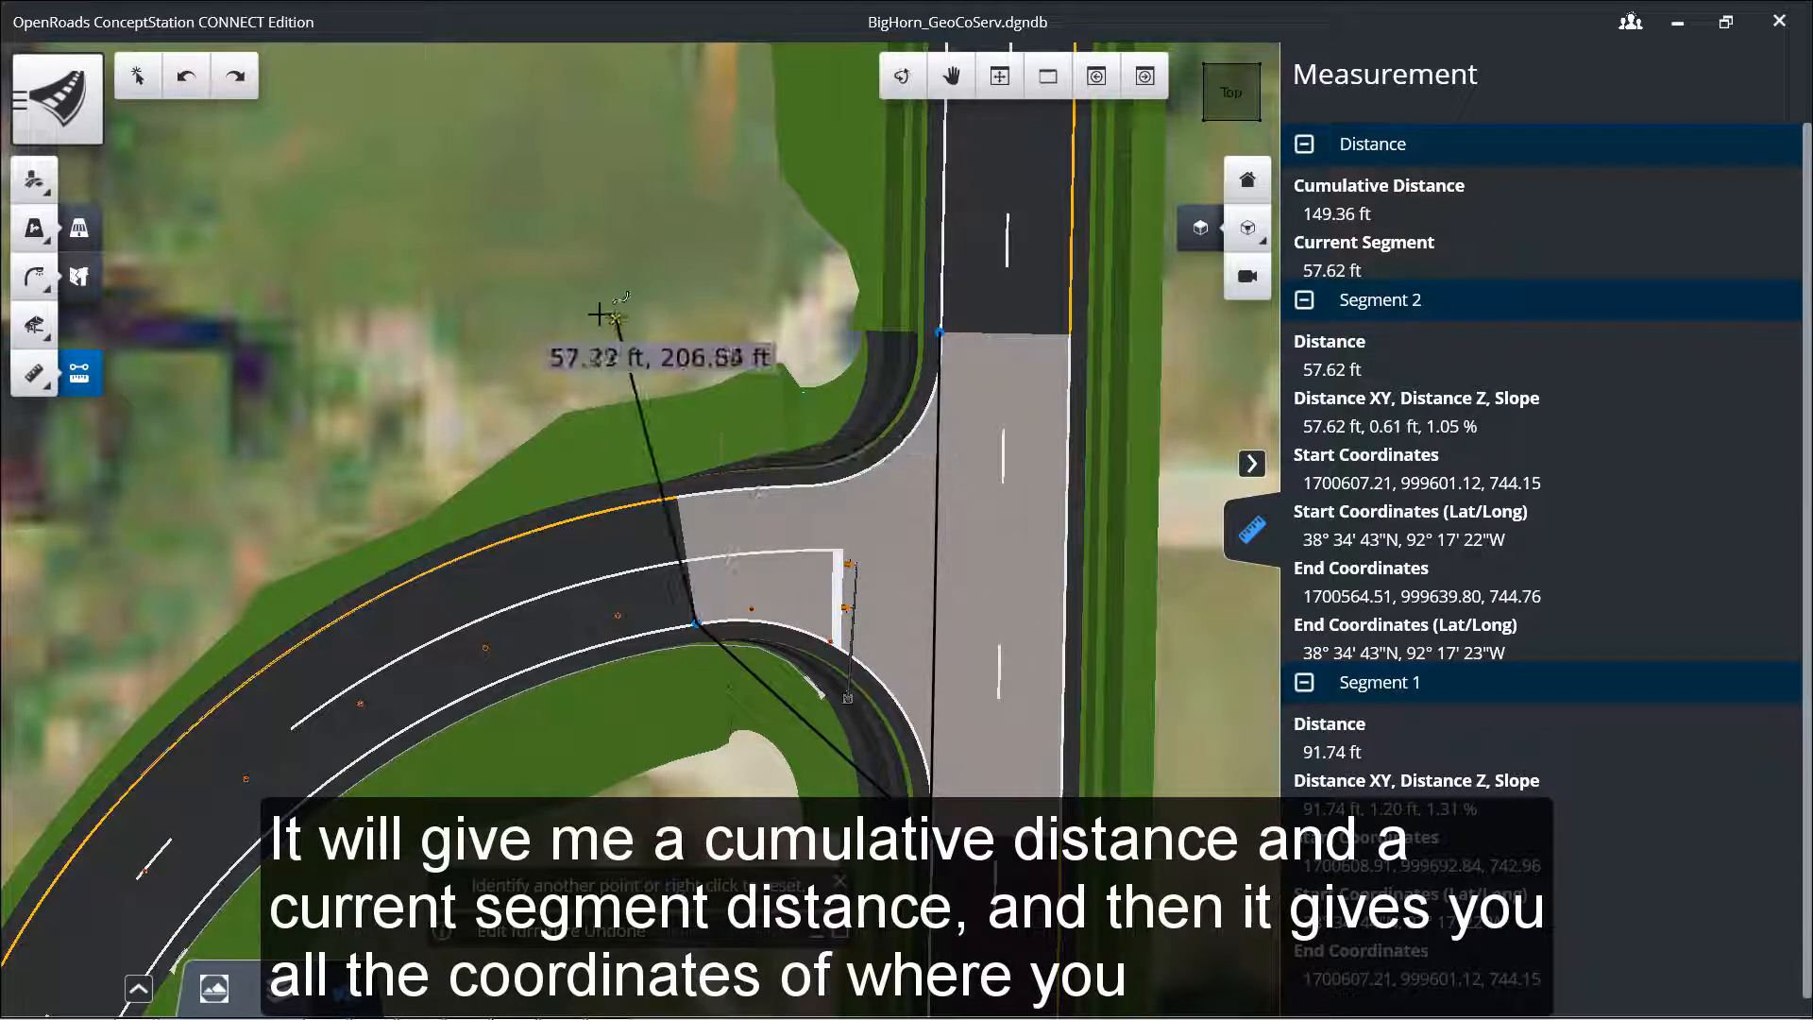
right_click(485, 272)
click(343, 286)
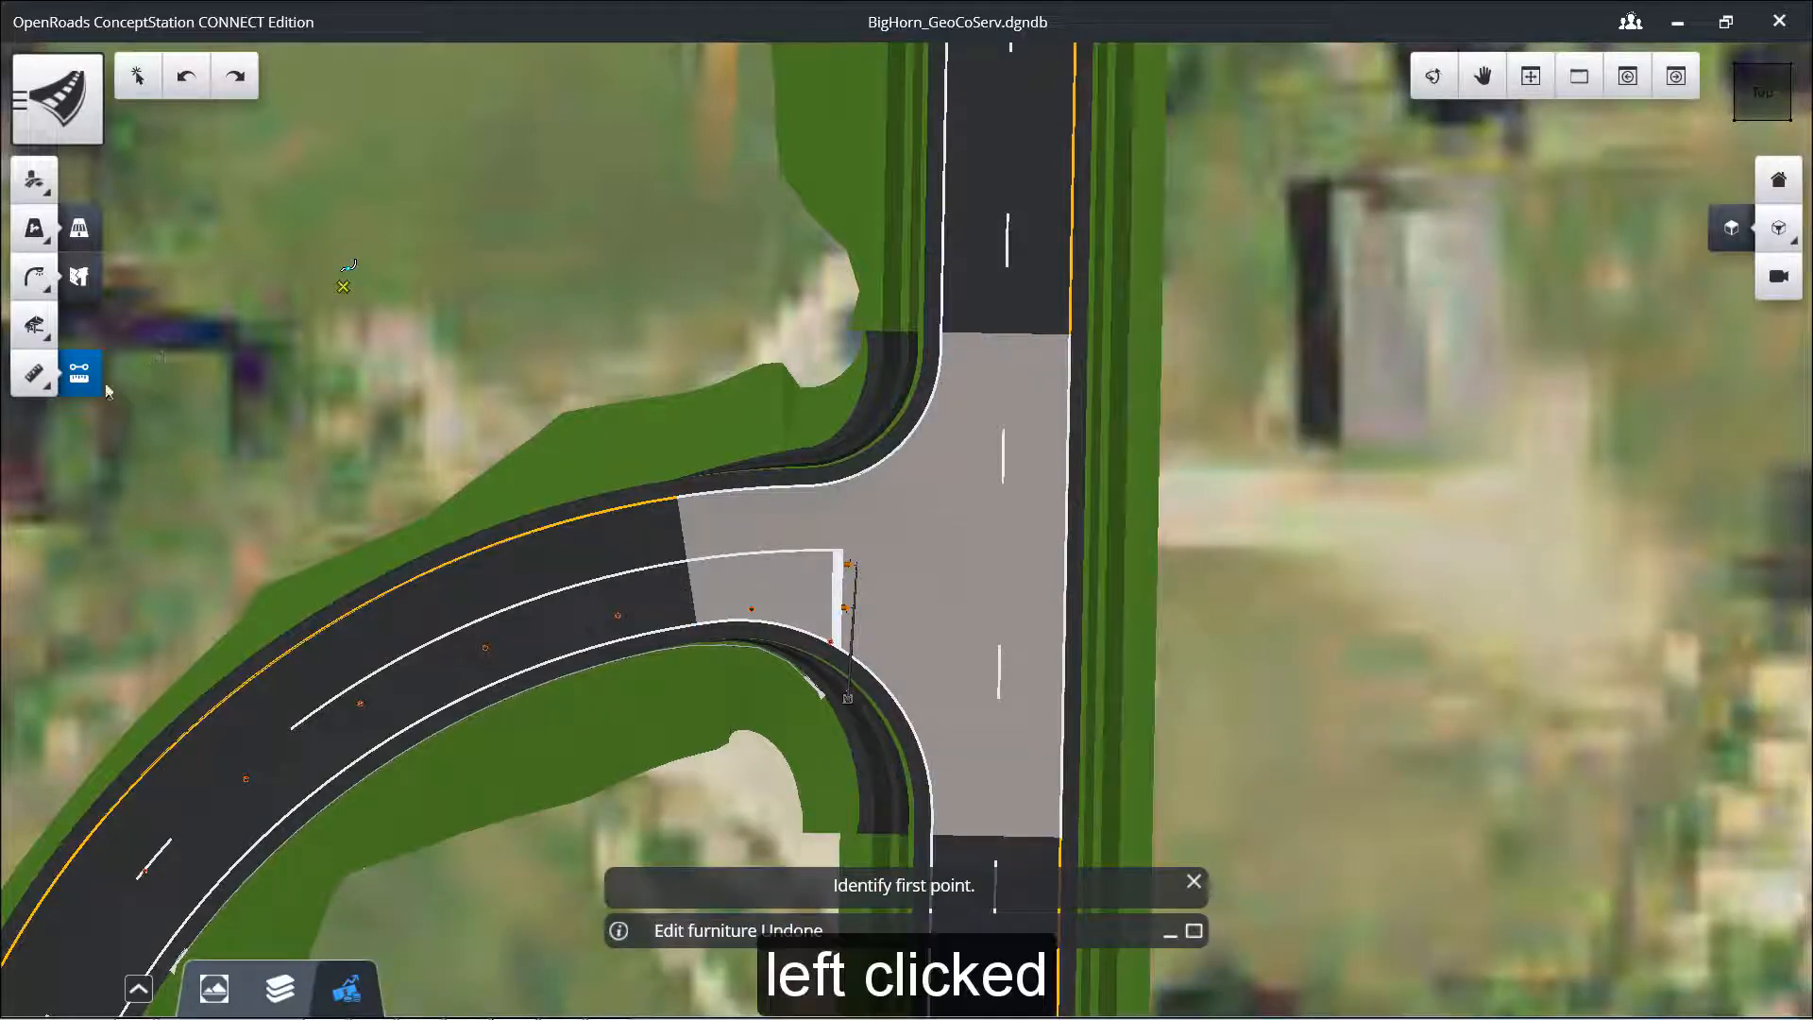
click(78, 382)
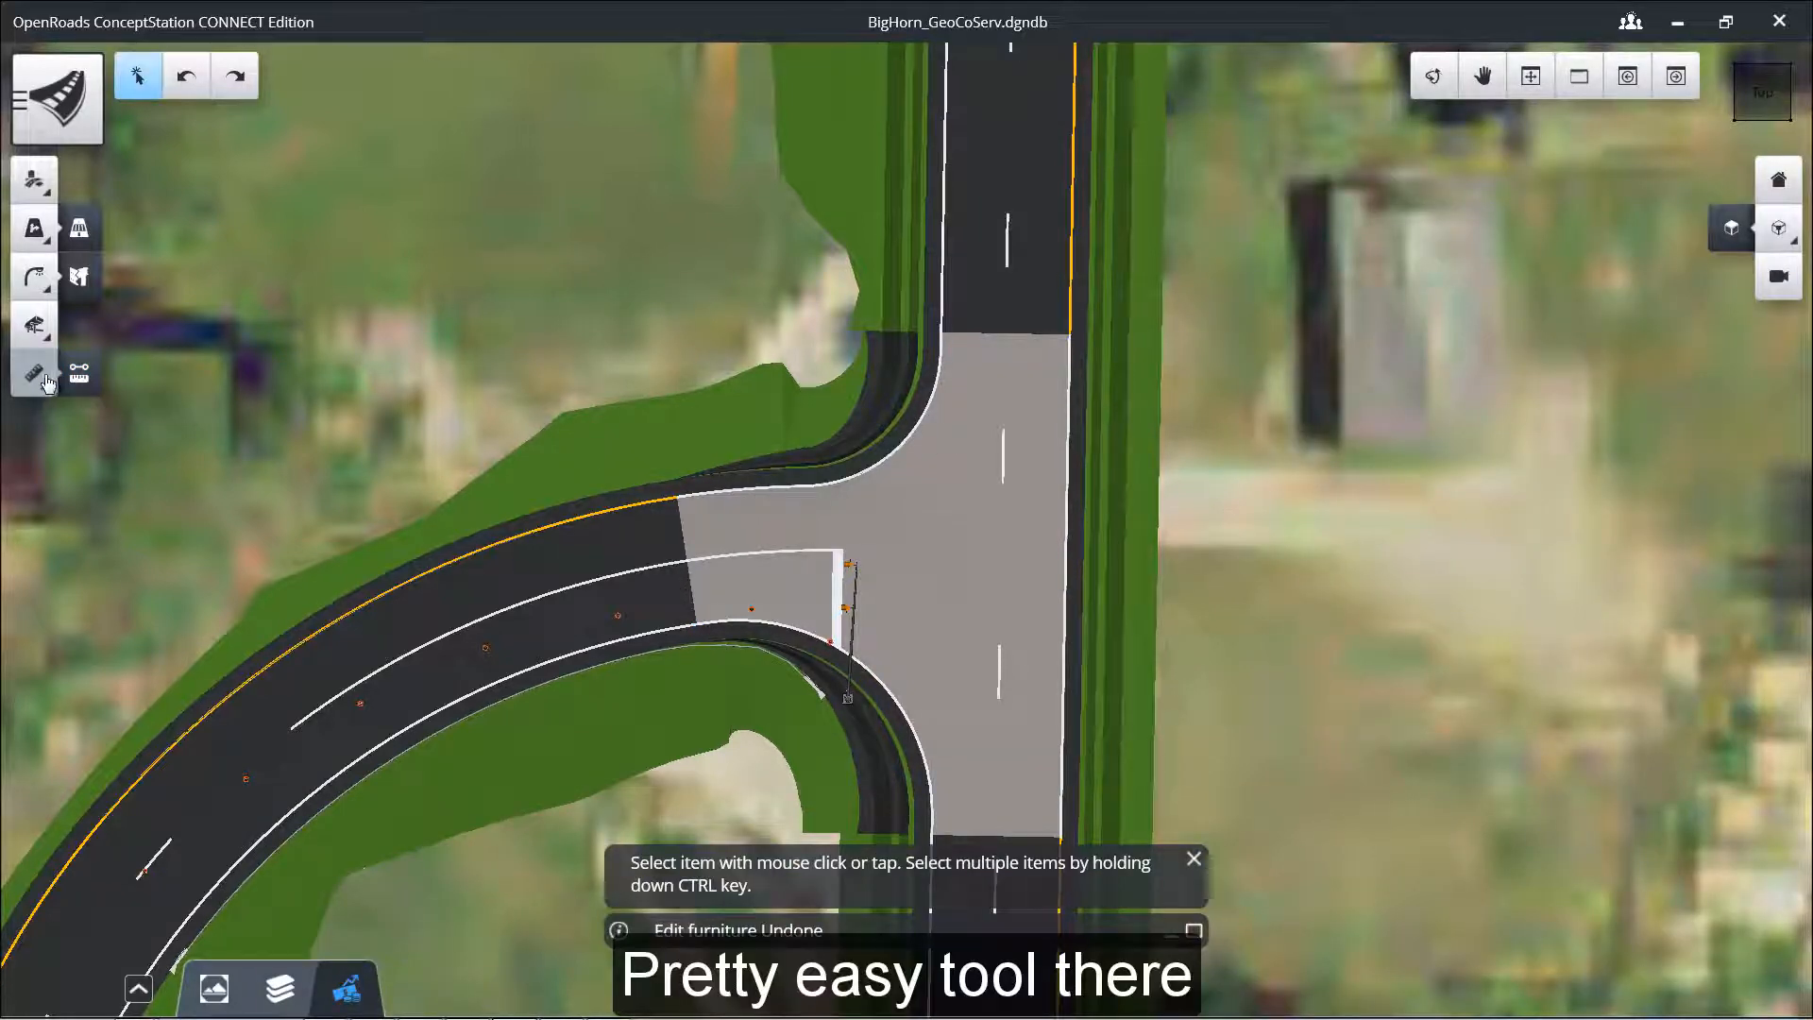
Step: Measure the 2D and 3D area of the concrete intersection by tracing its outline and closing the polygon, and reset the measurement
click(37, 379)
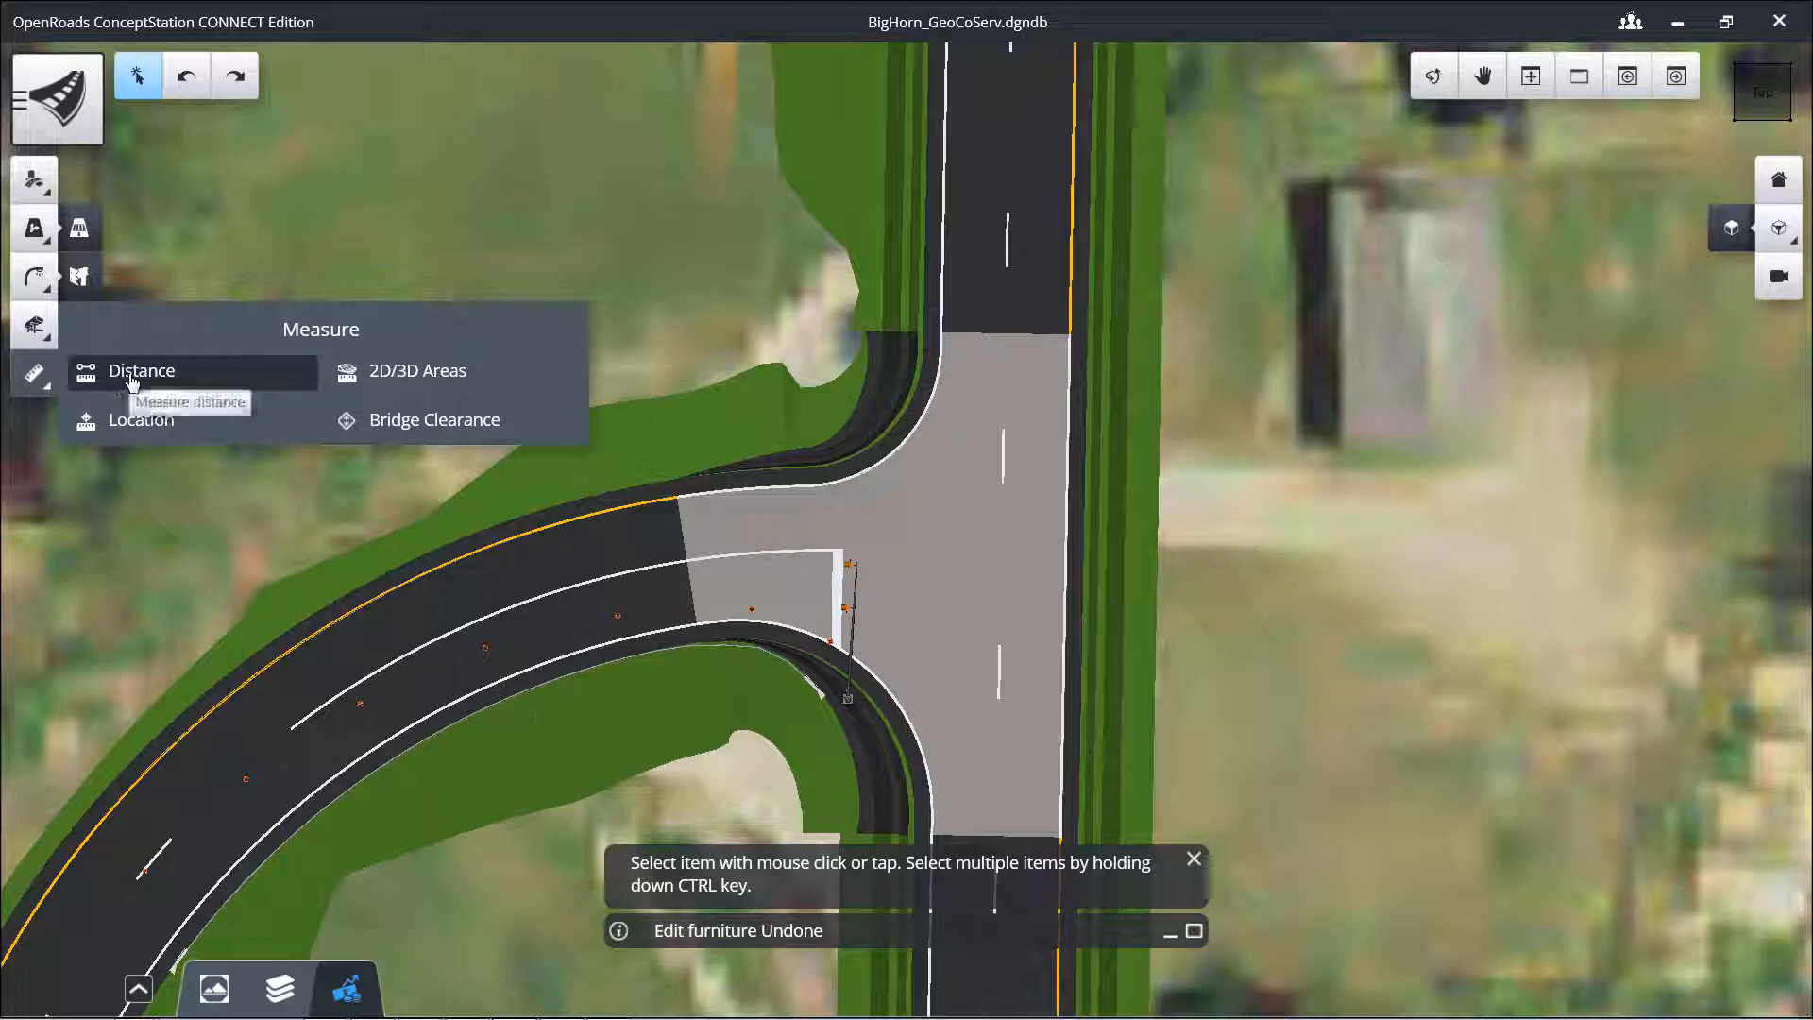
click(376, 377)
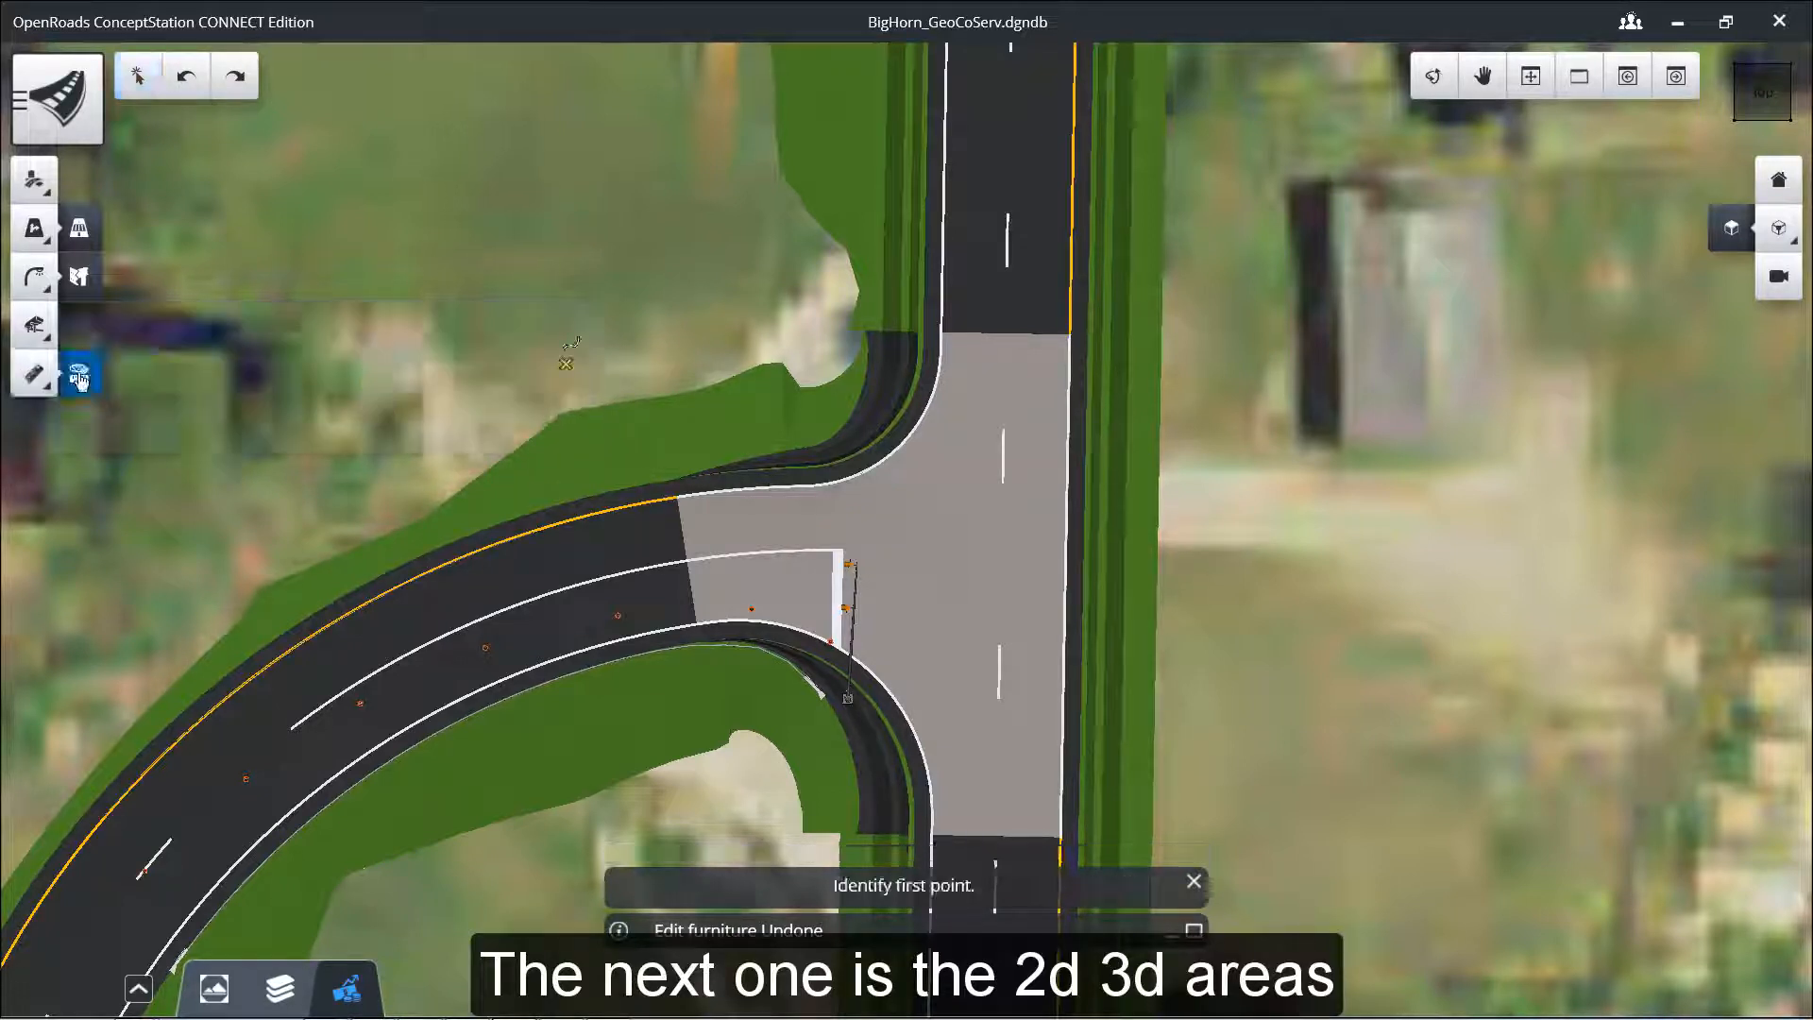
click(676, 495)
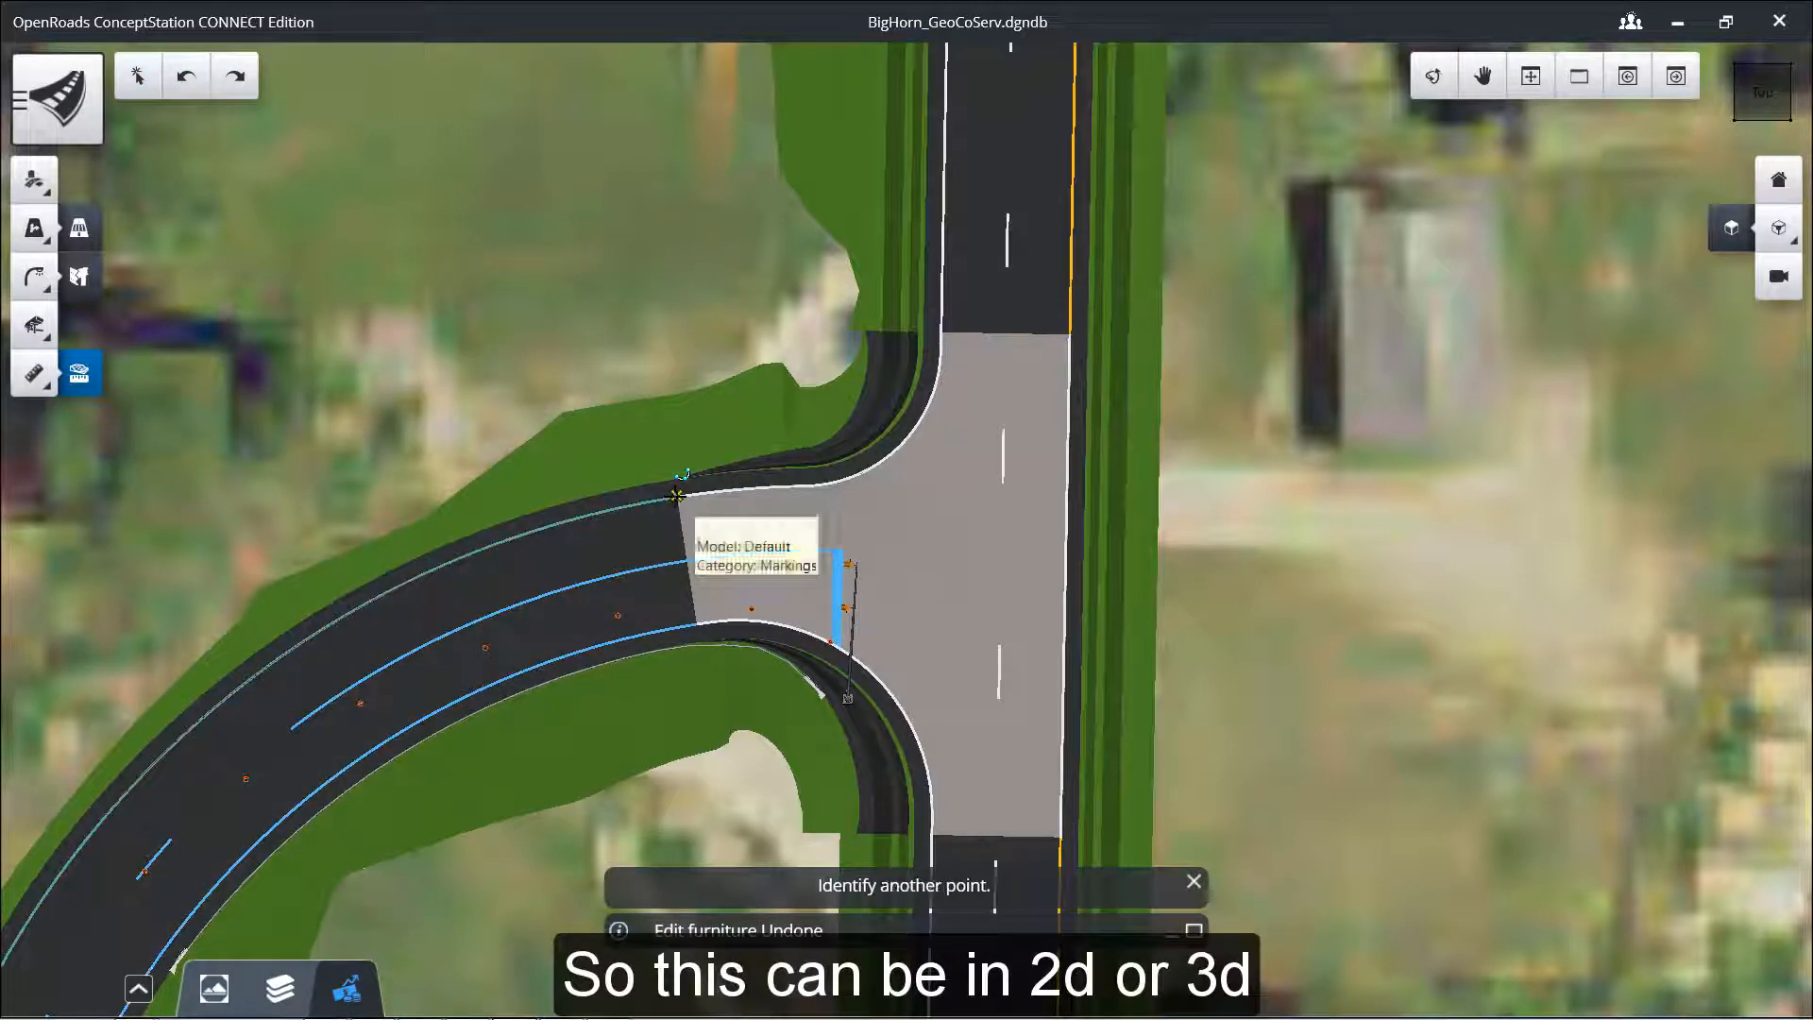
click(777, 484)
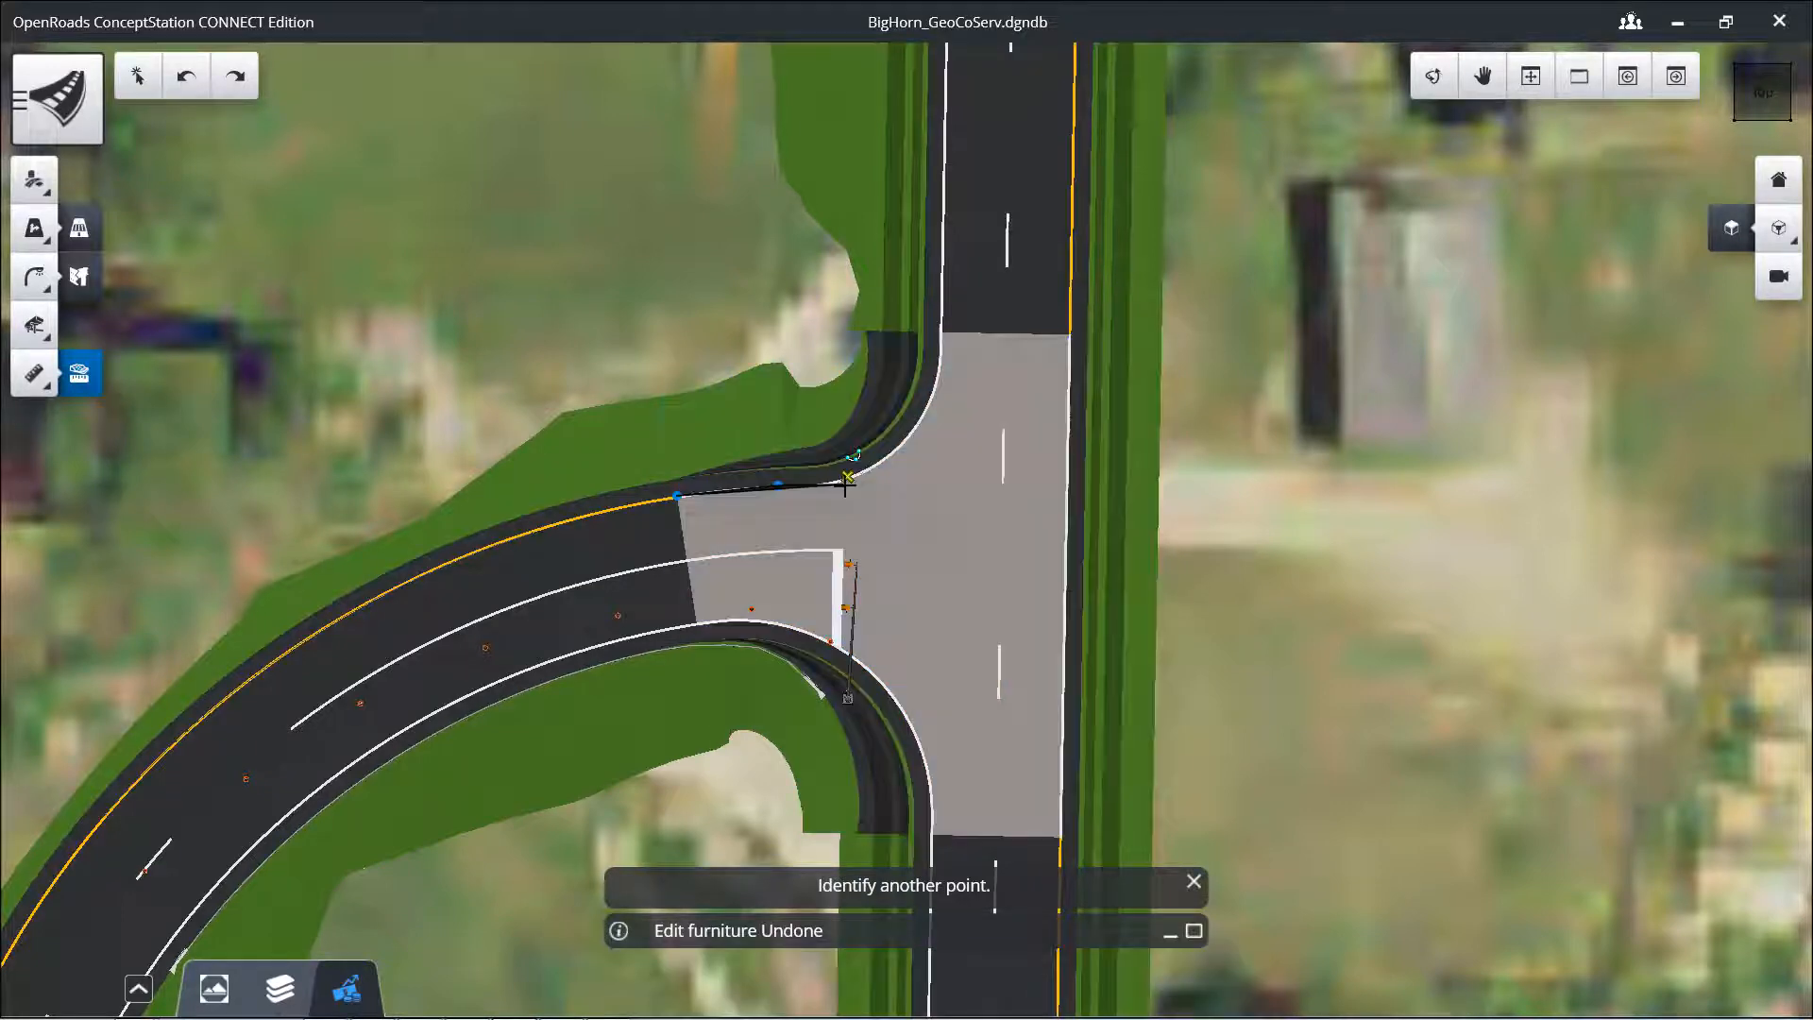
click(849, 478)
click(901, 444)
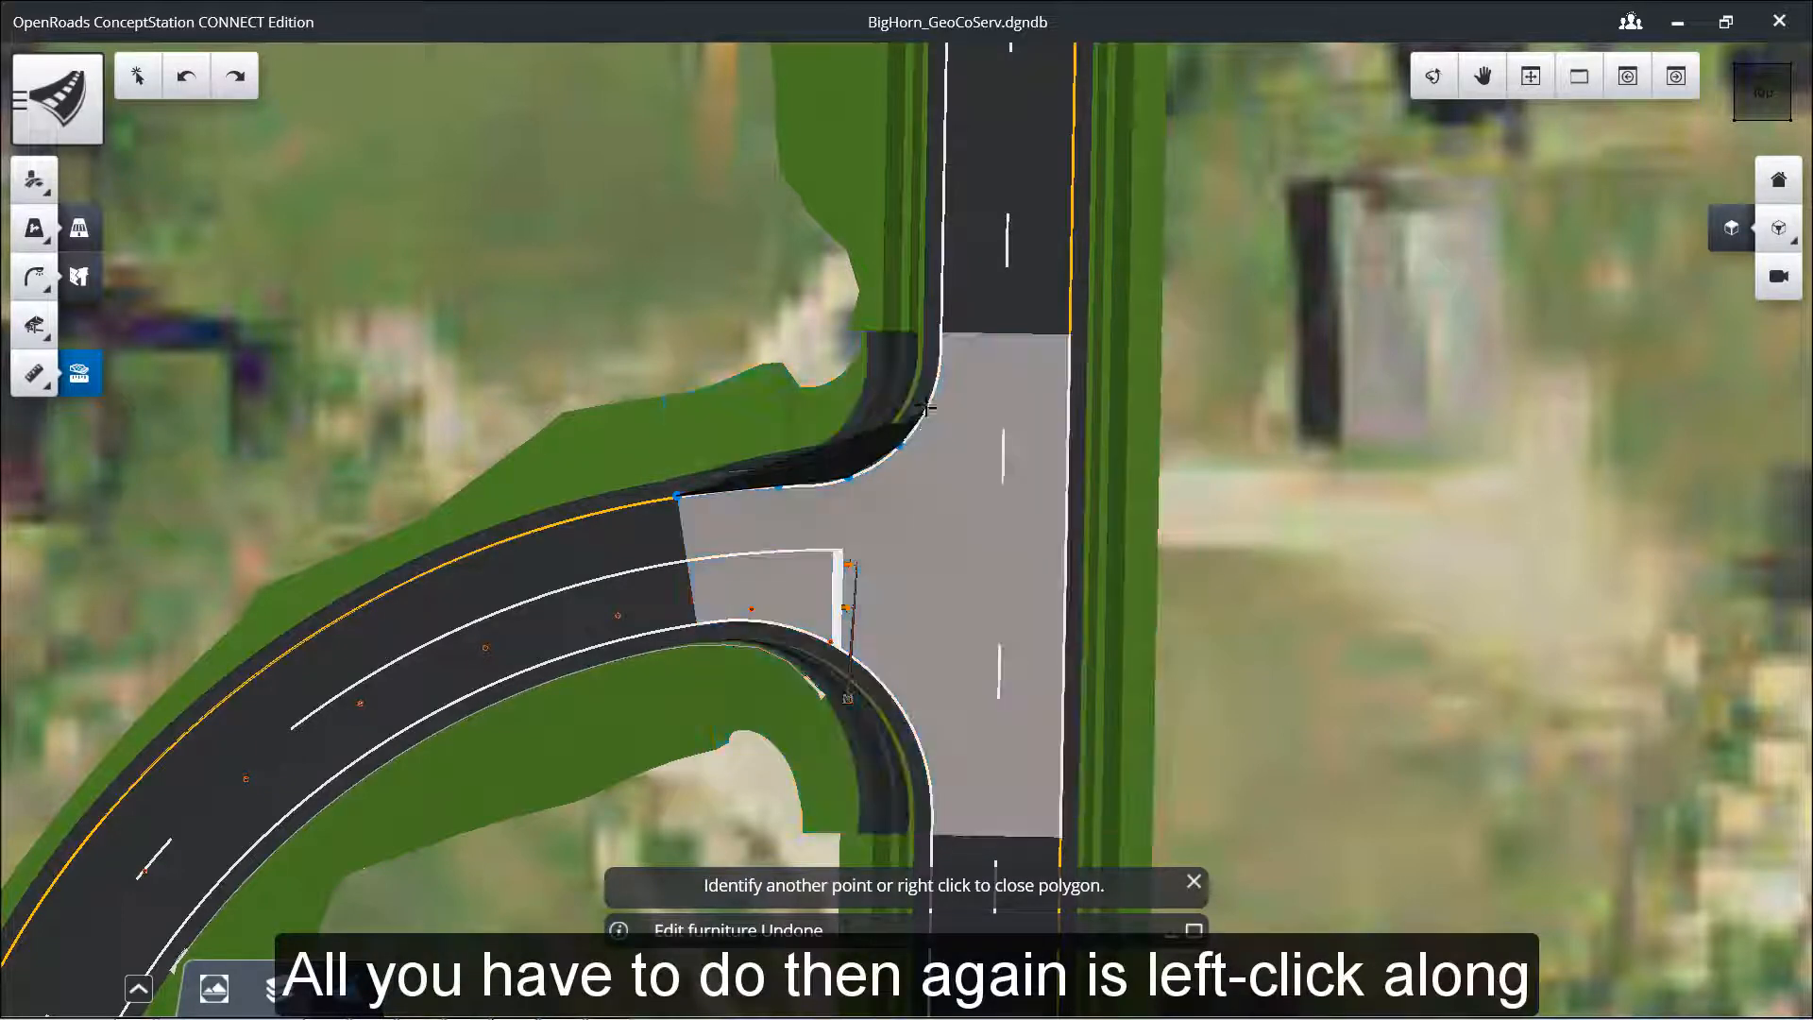
click(935, 395)
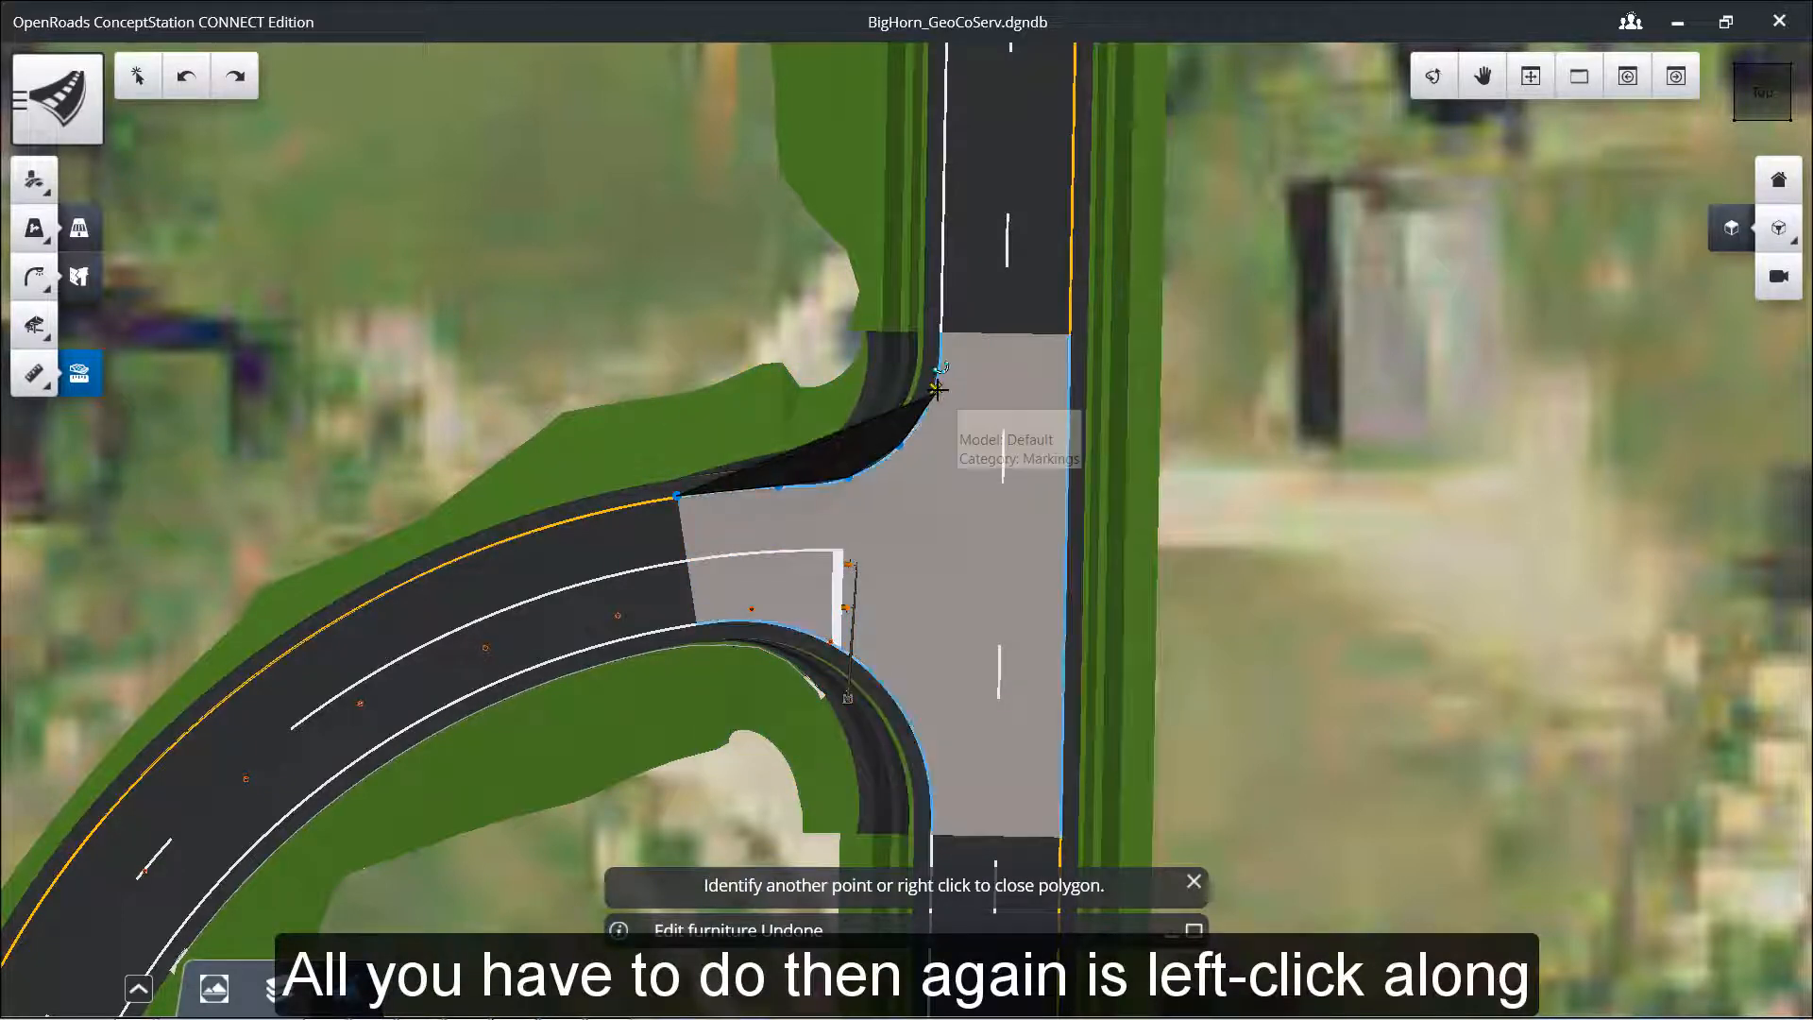
click(941, 334)
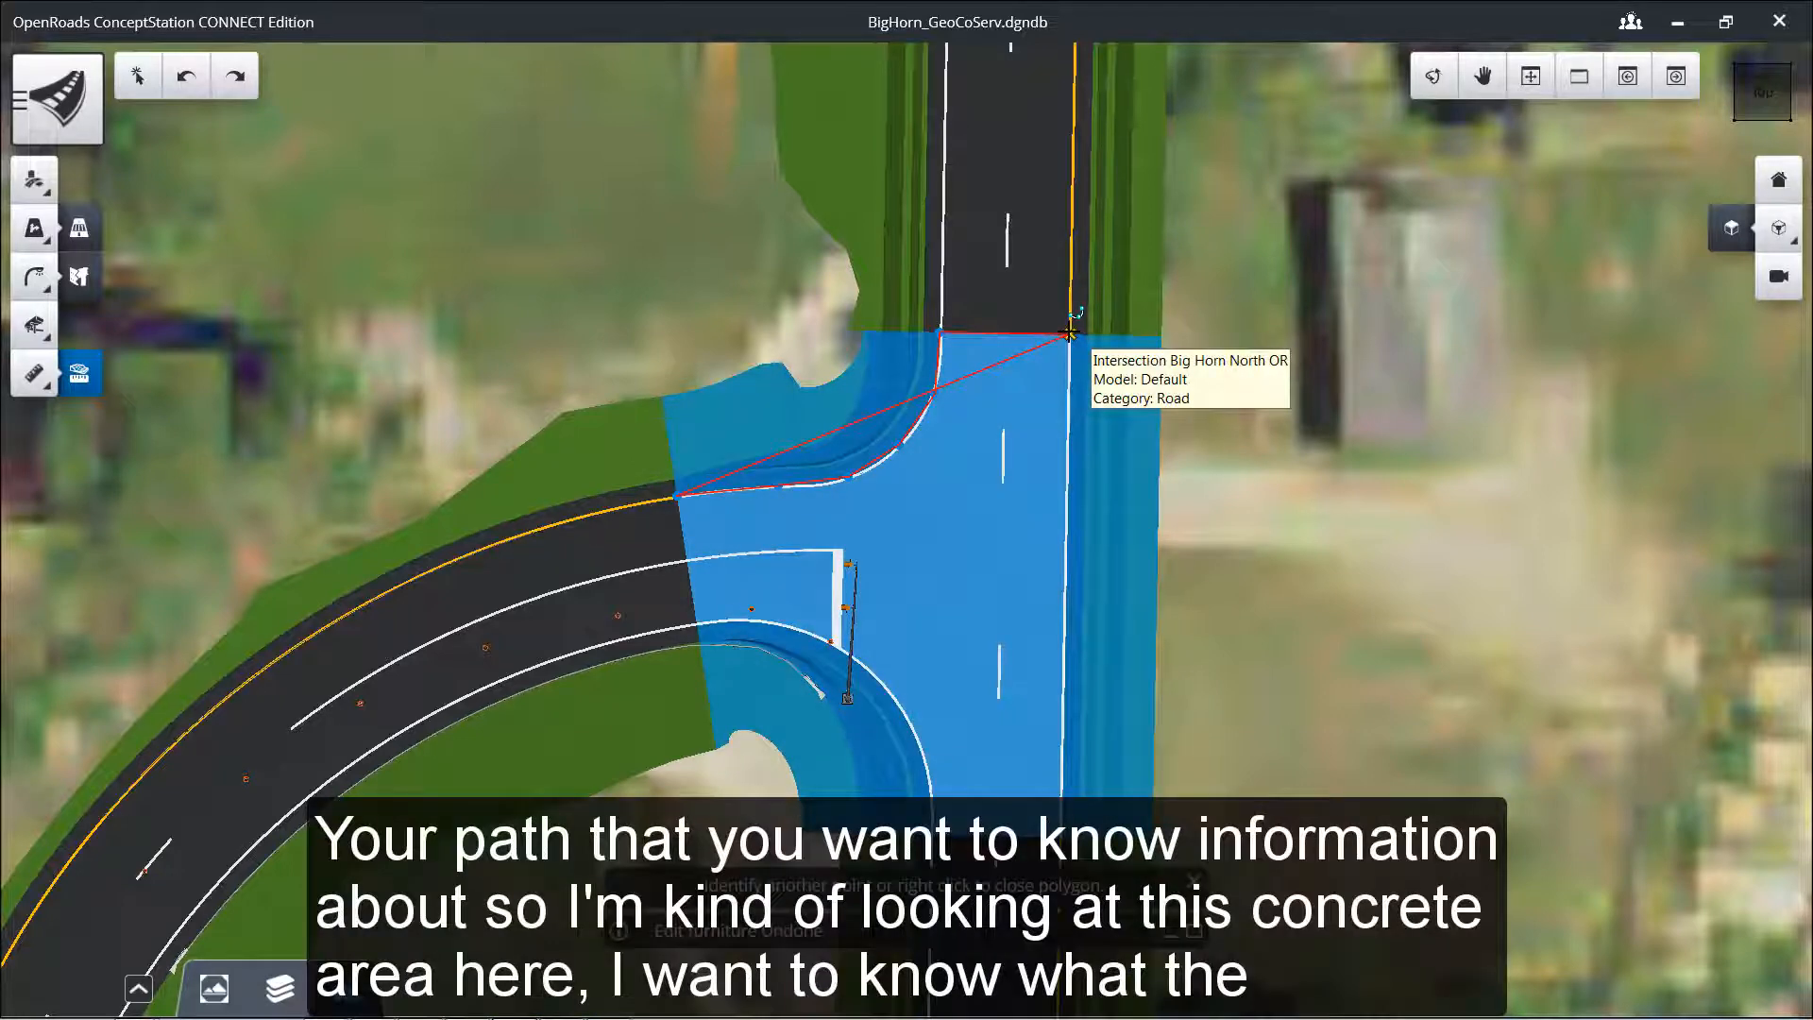
click(1070, 333)
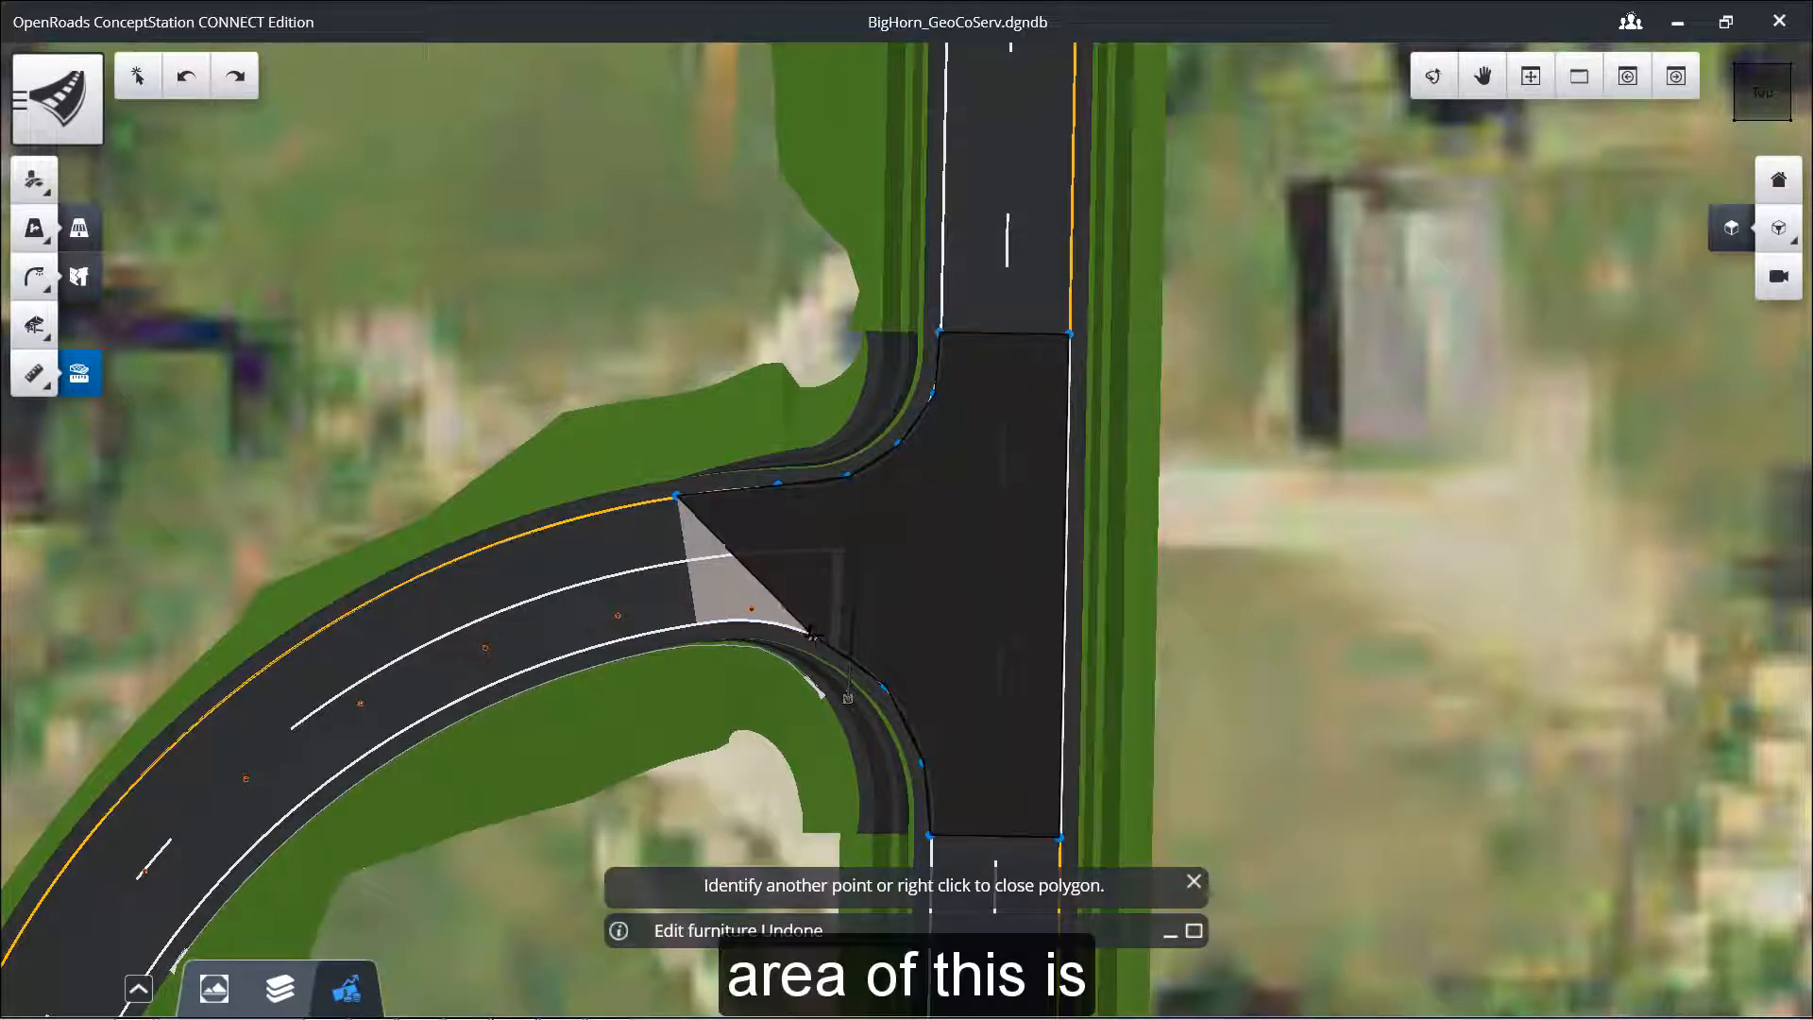
right_click(847, 697)
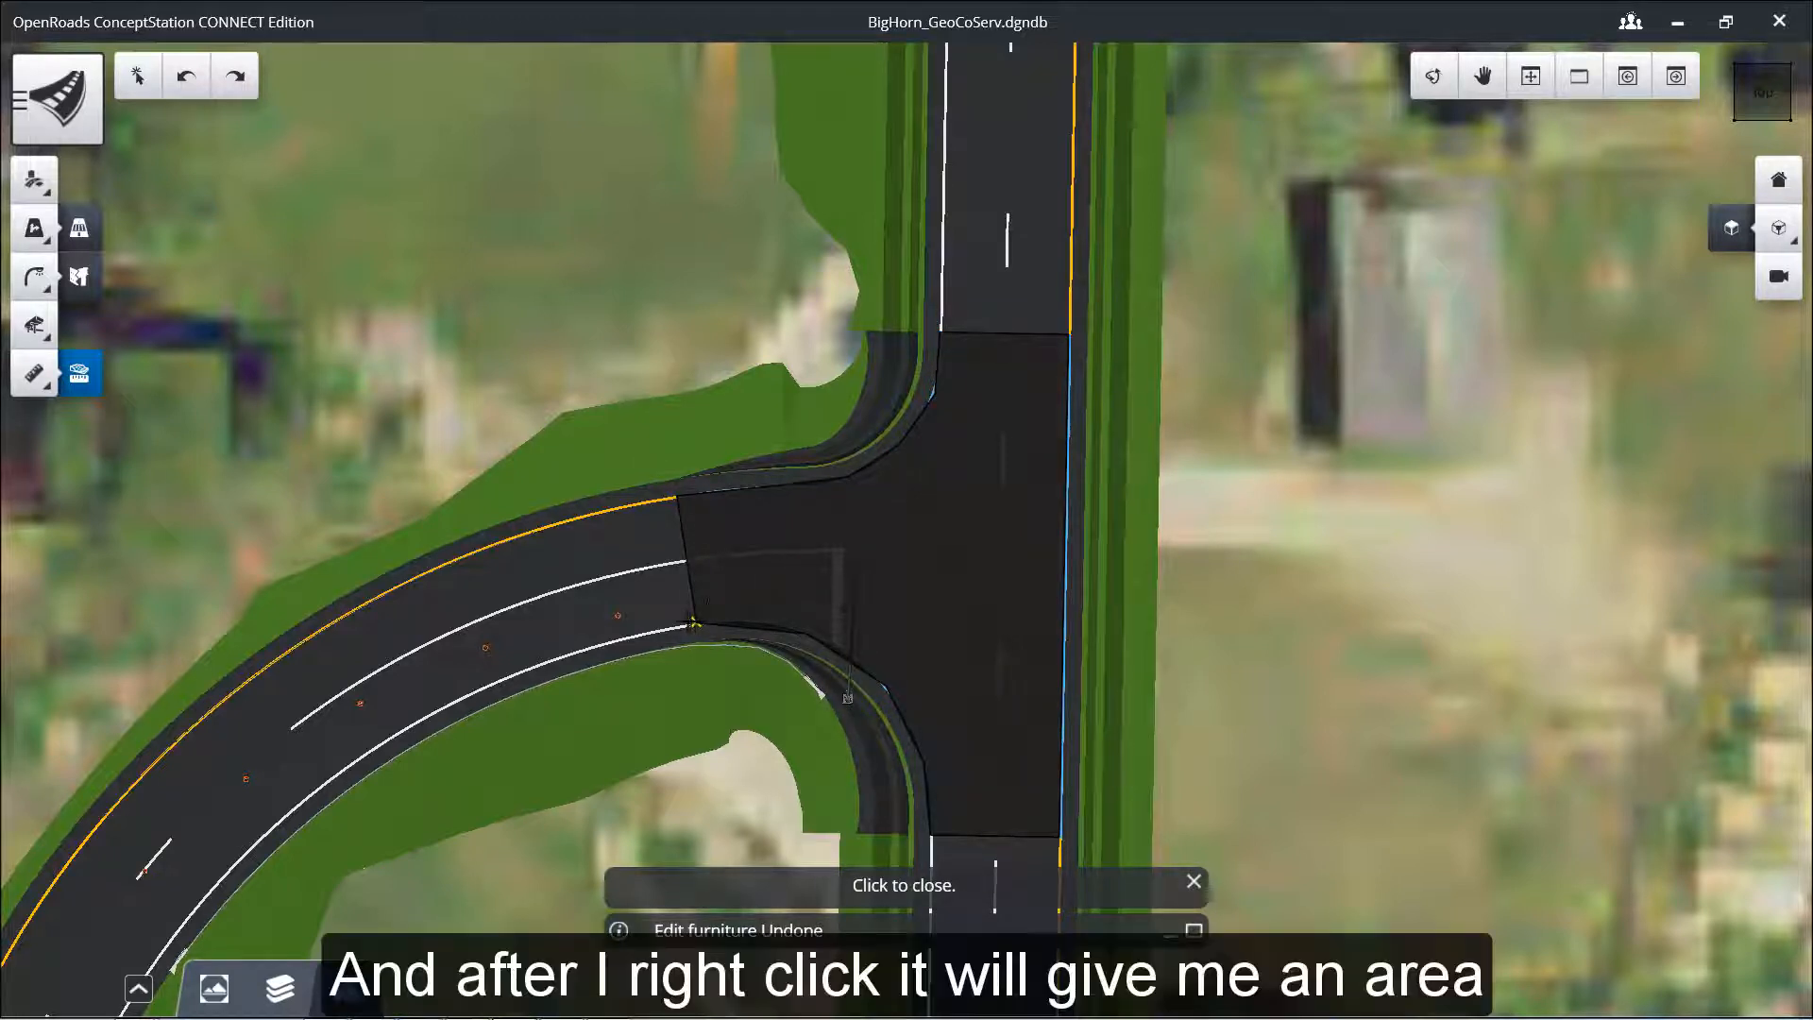
click(672, 625)
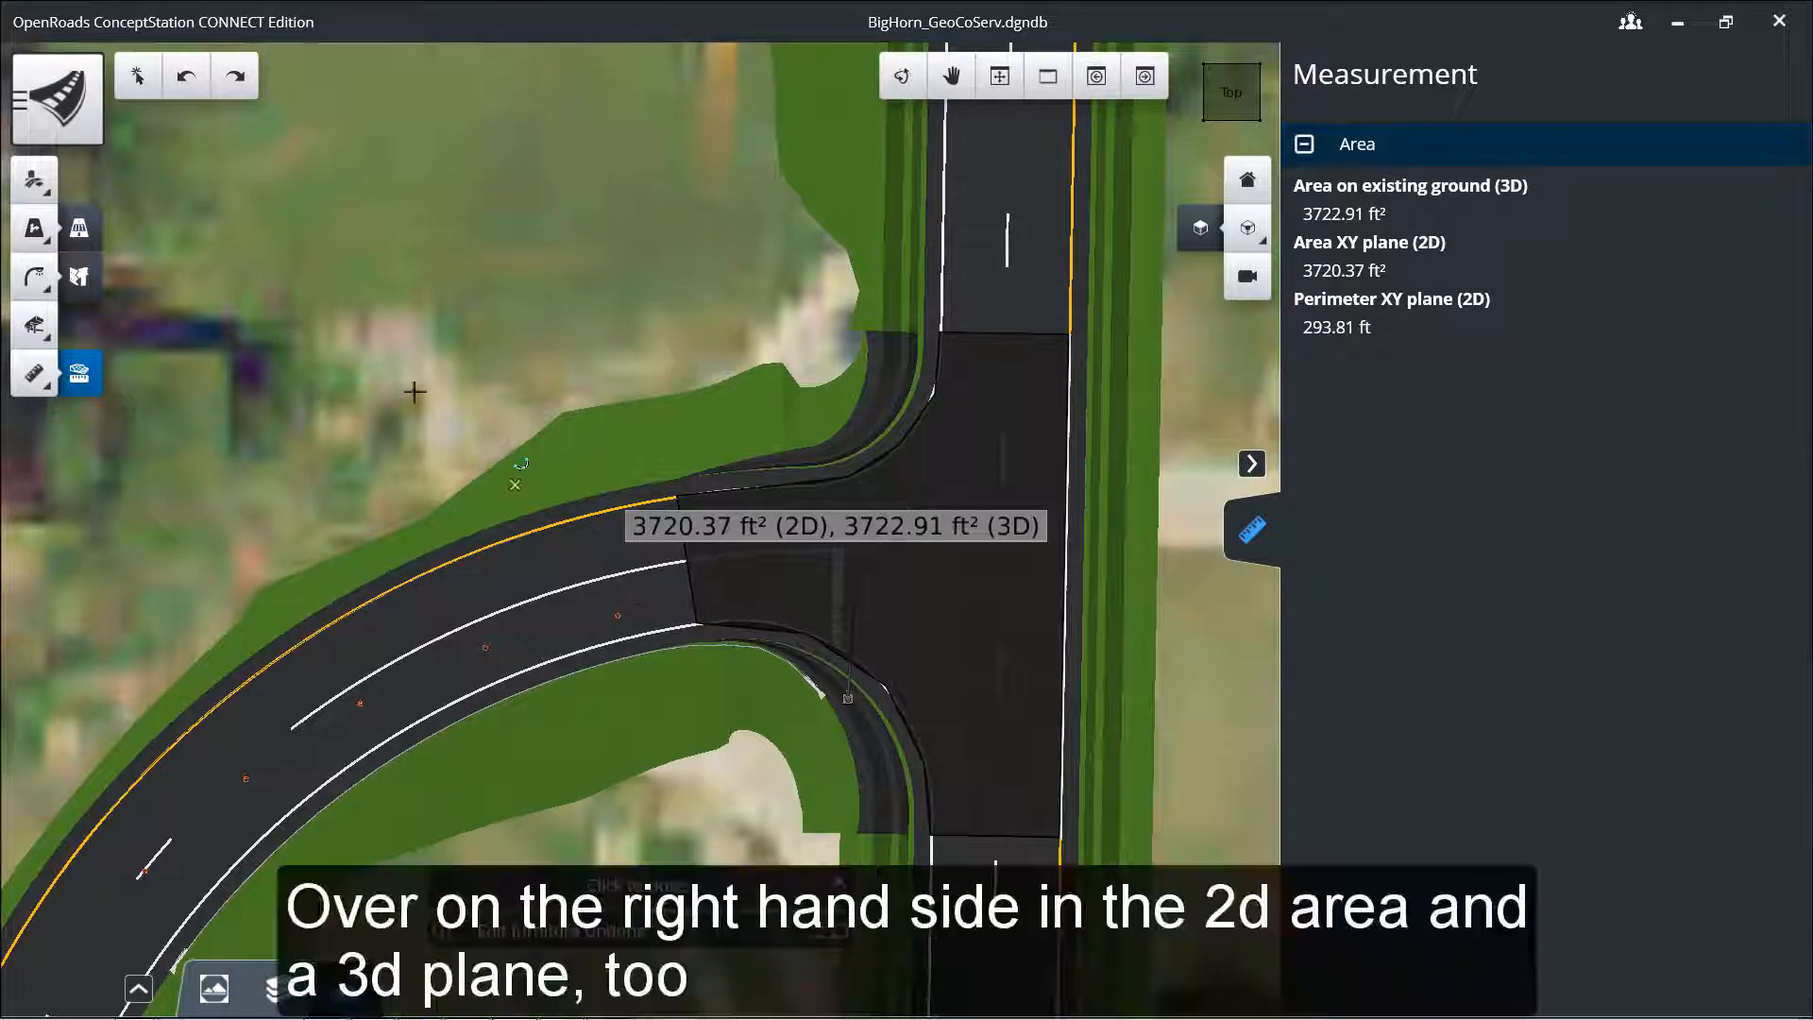
right_click(298, 357)
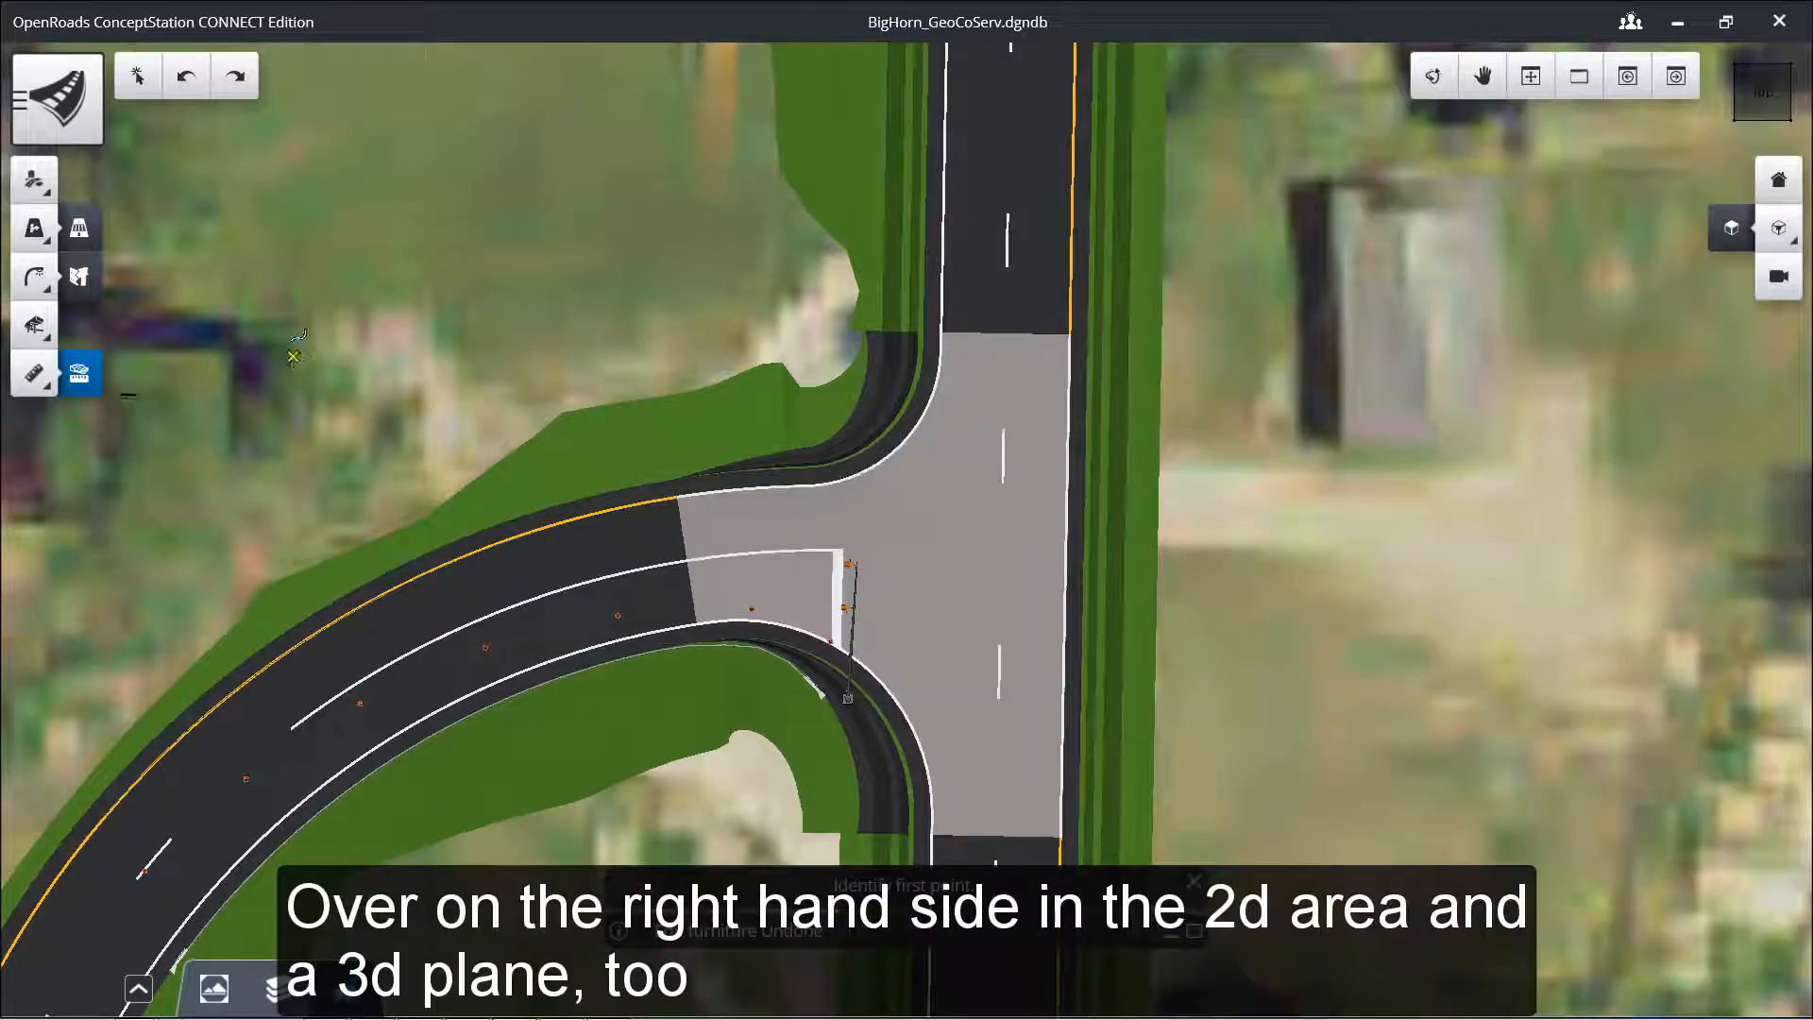
Step: Measure the coordinates of four locations: the intersection's curved edge, the main road's outer embankment, the intersection's opposite corner and a cone on the curved road
click(35, 378)
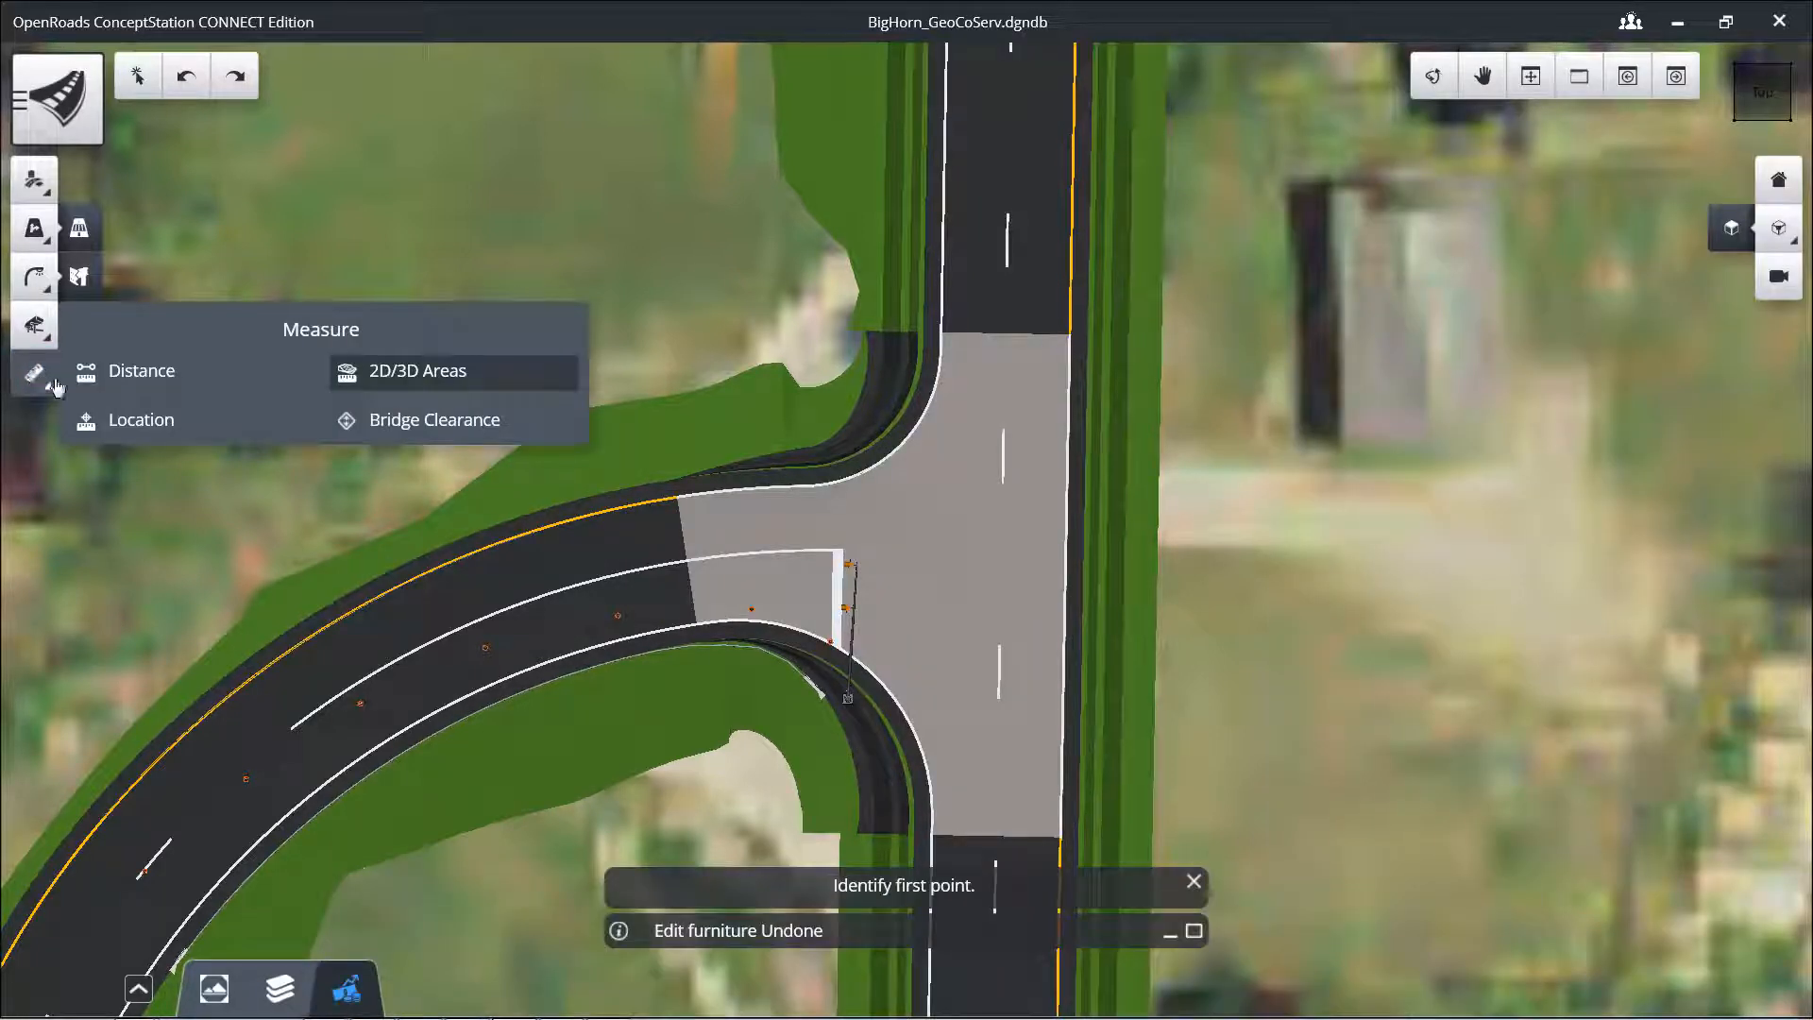
click(123, 422)
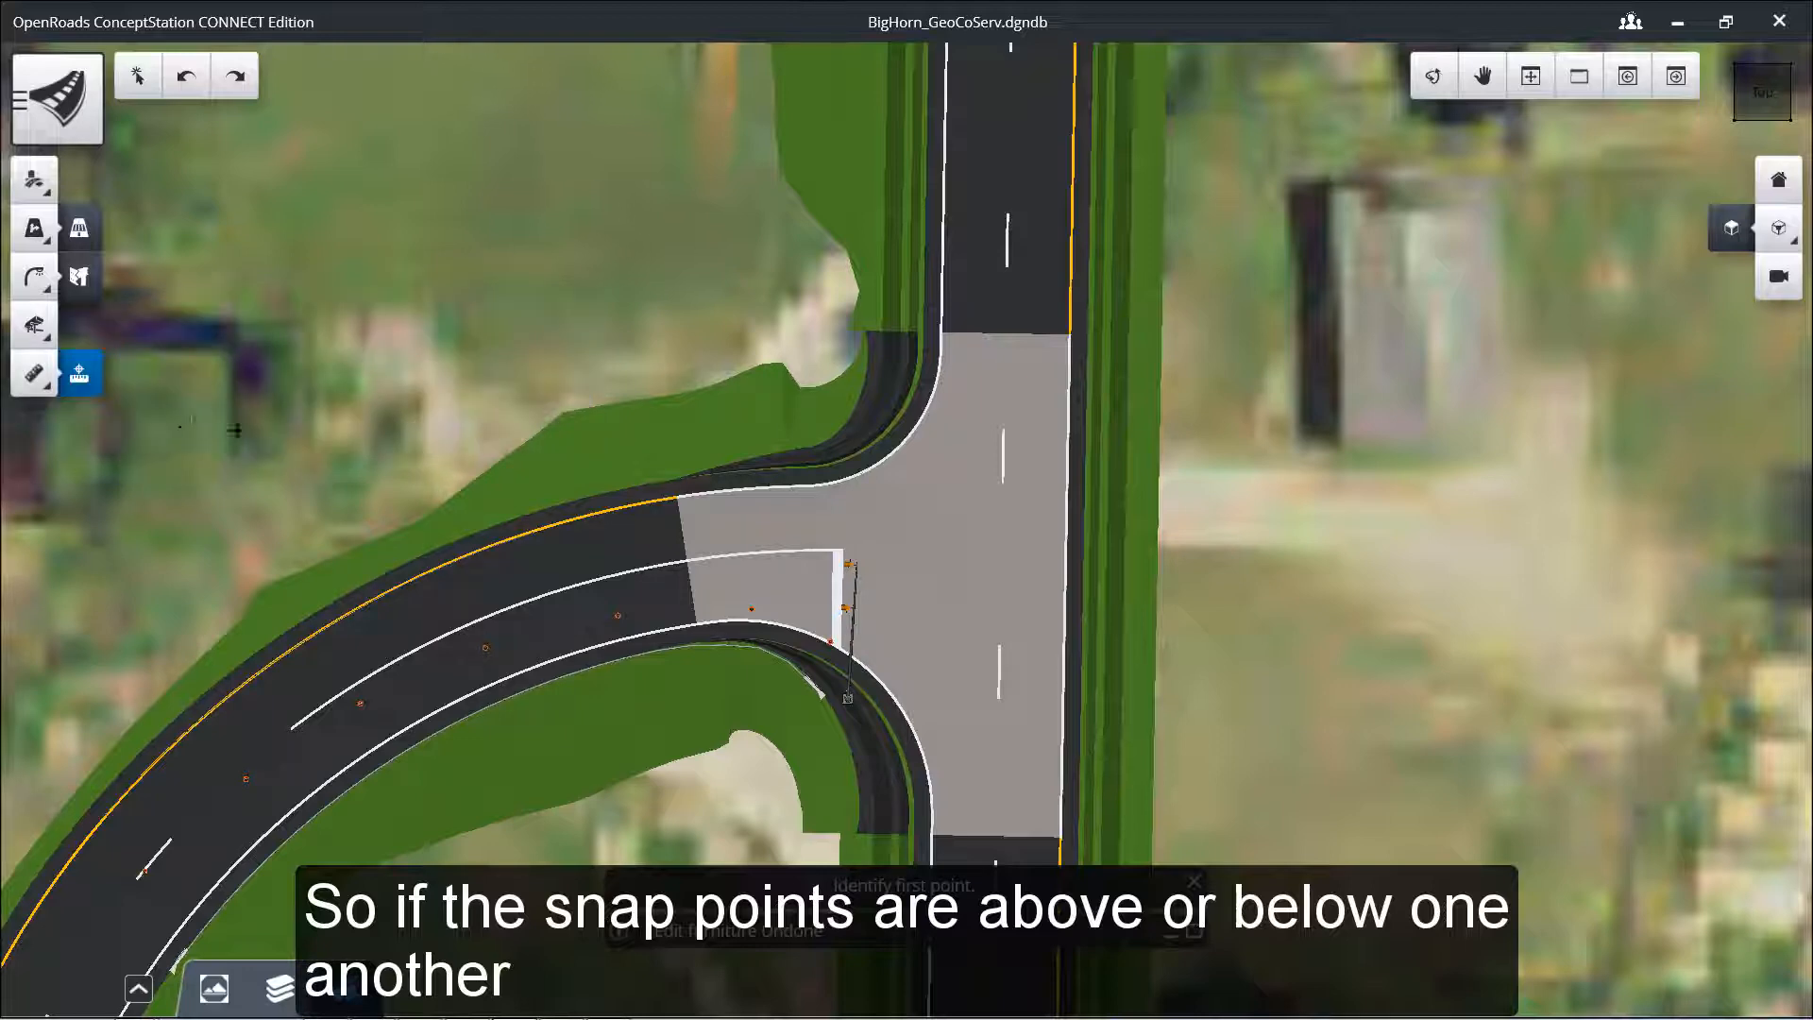
click(885, 455)
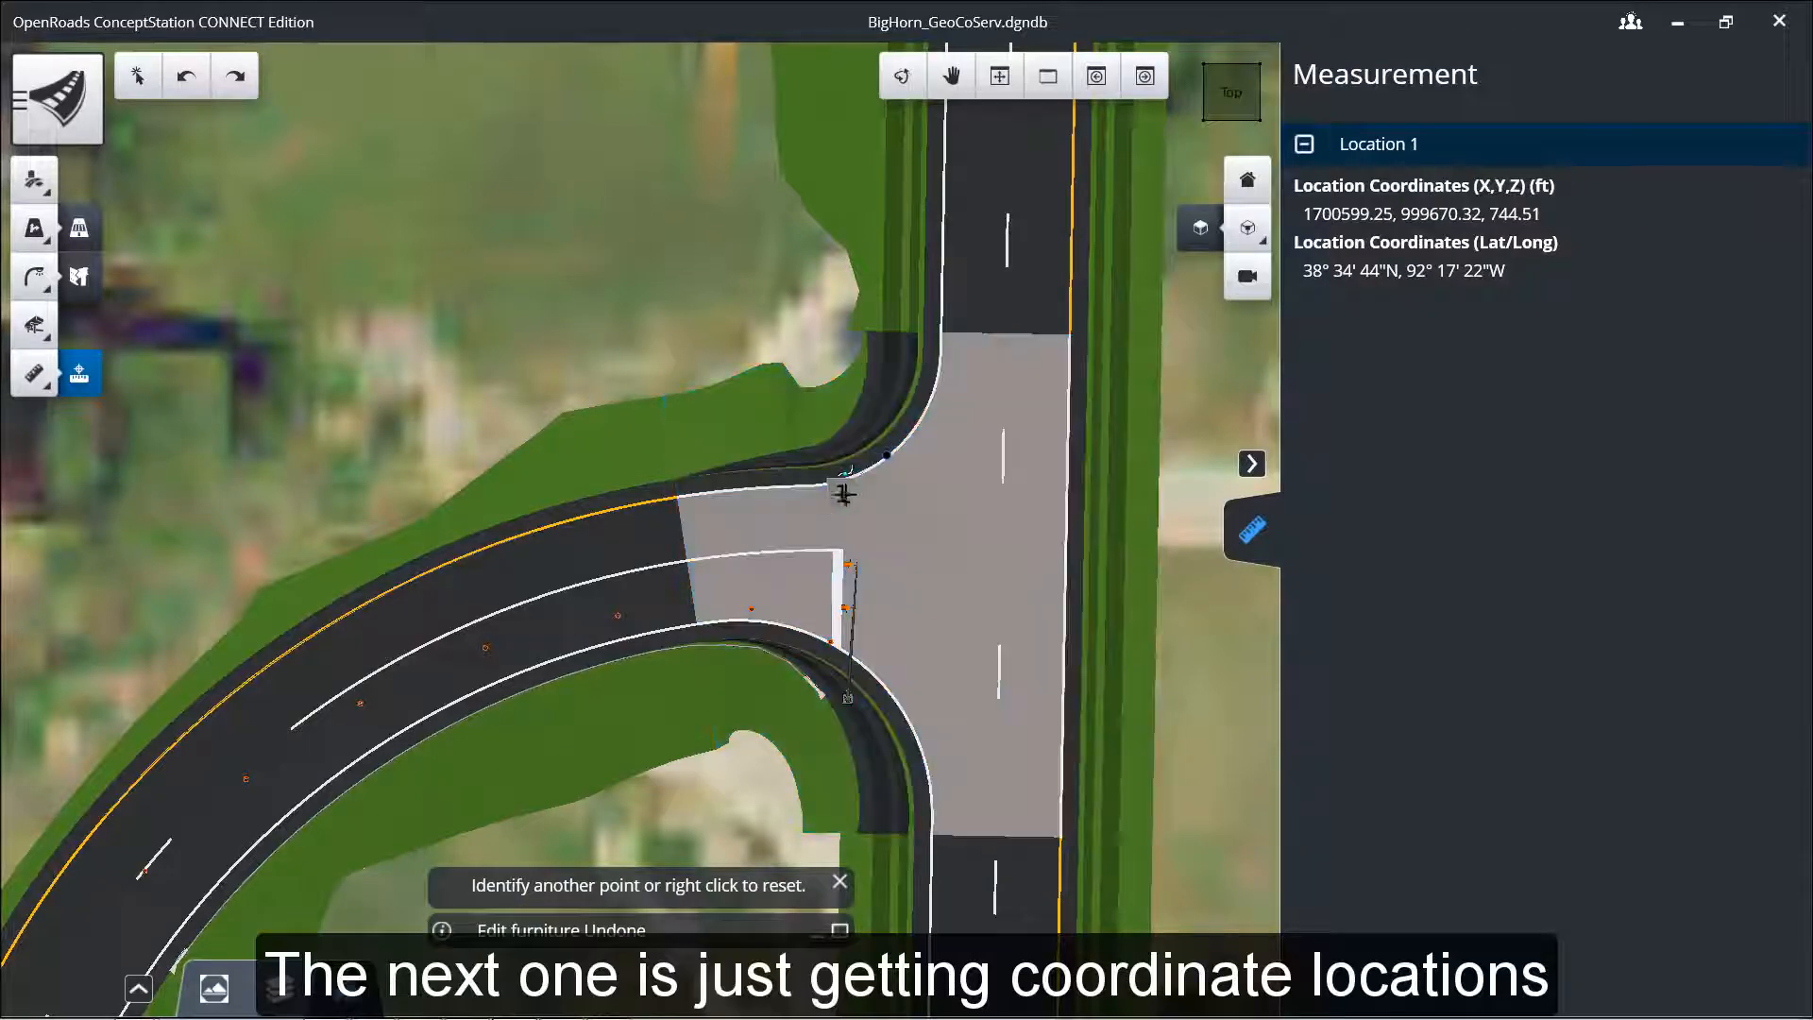
click(1160, 389)
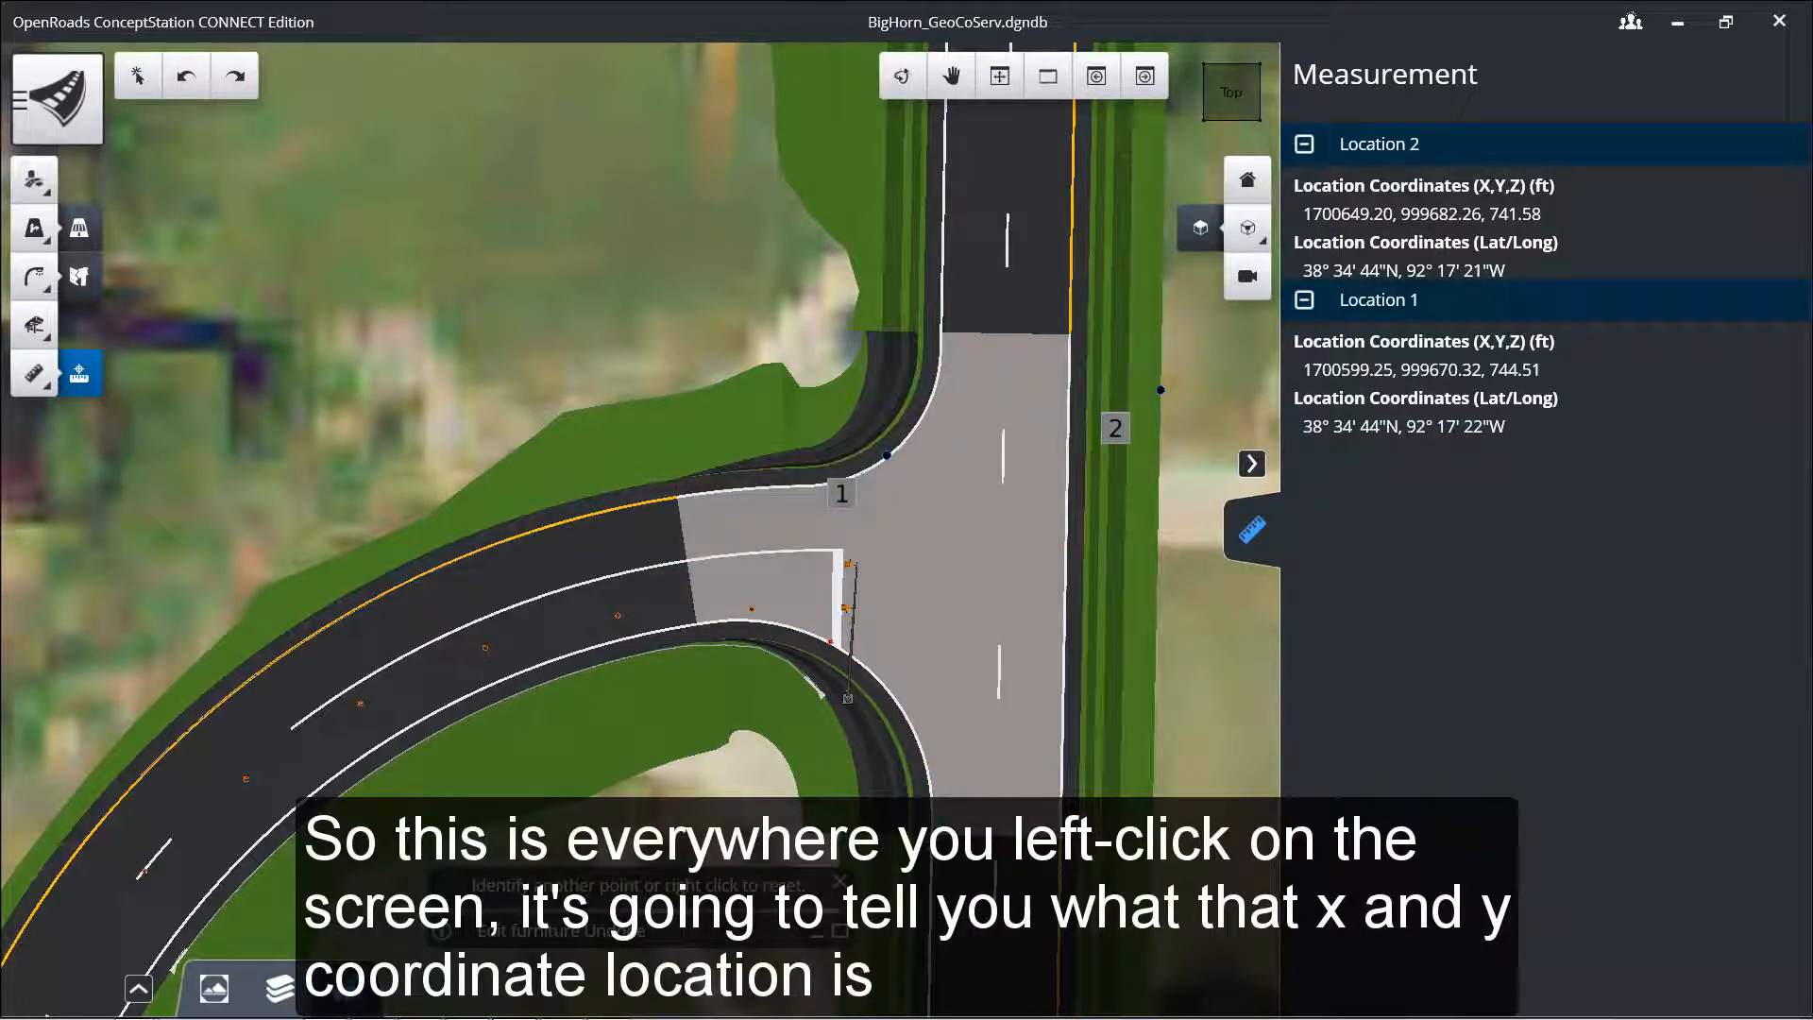
click(930, 835)
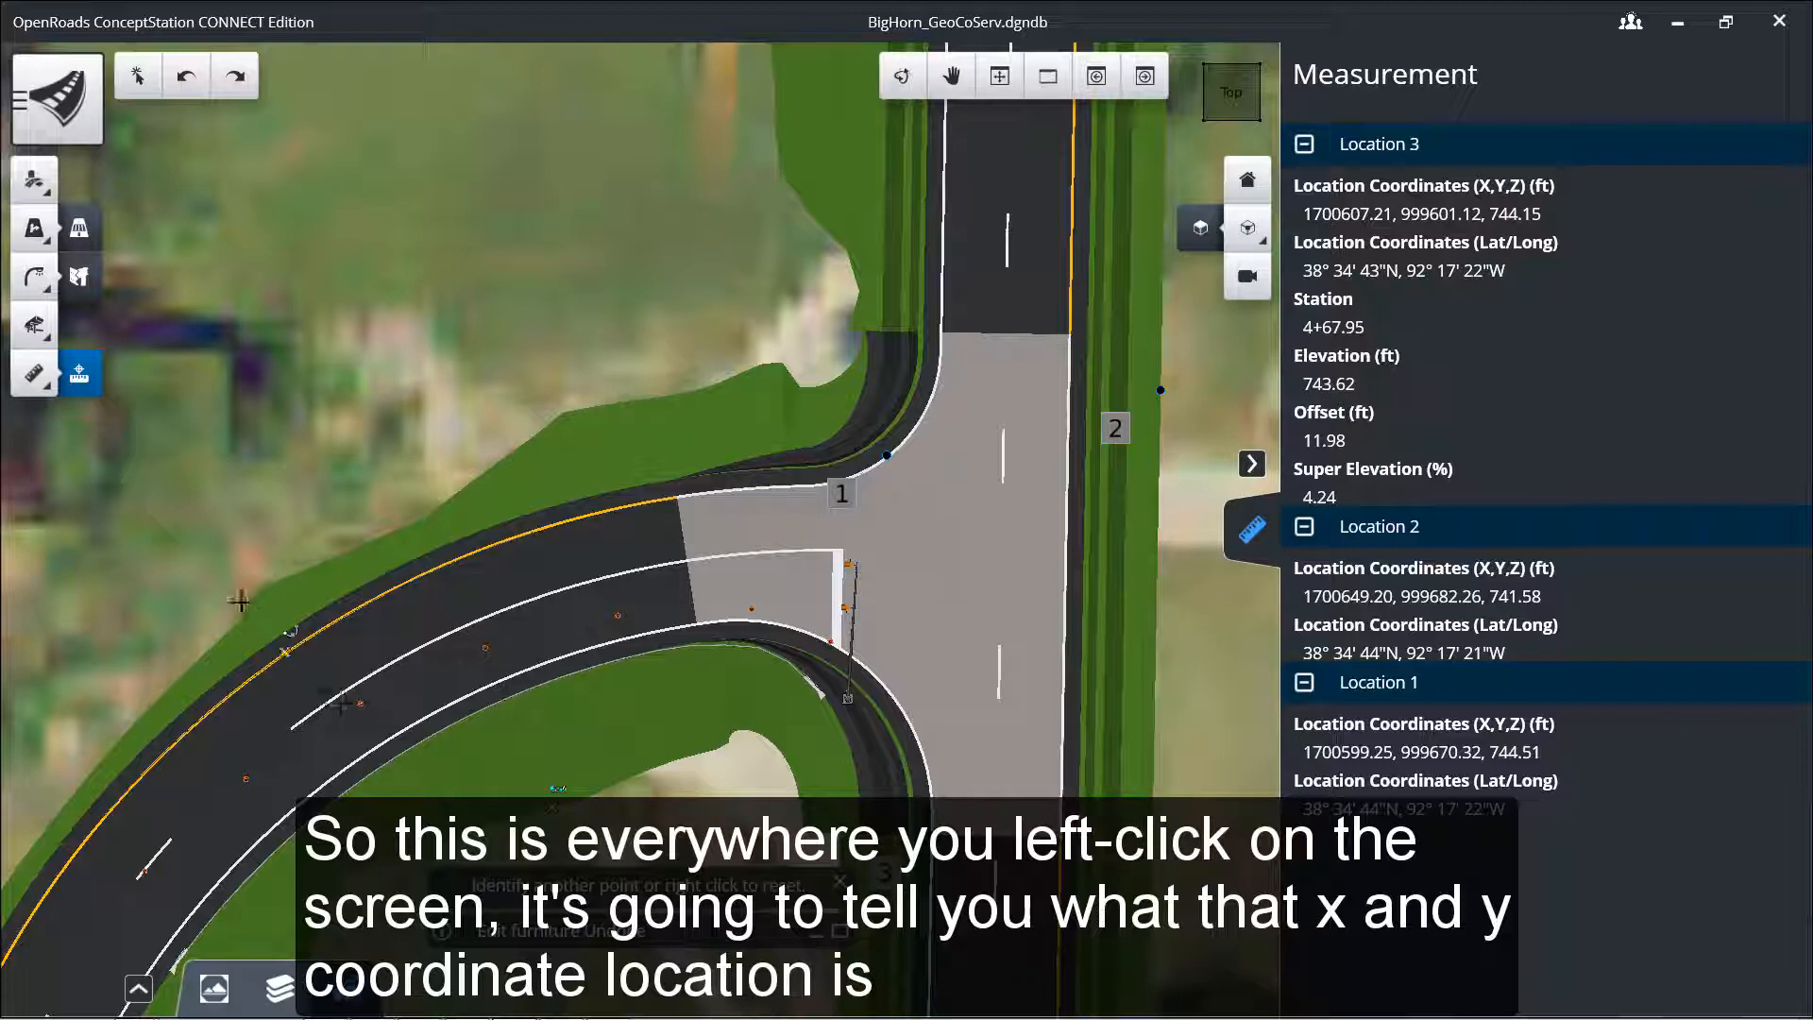
click(245, 777)
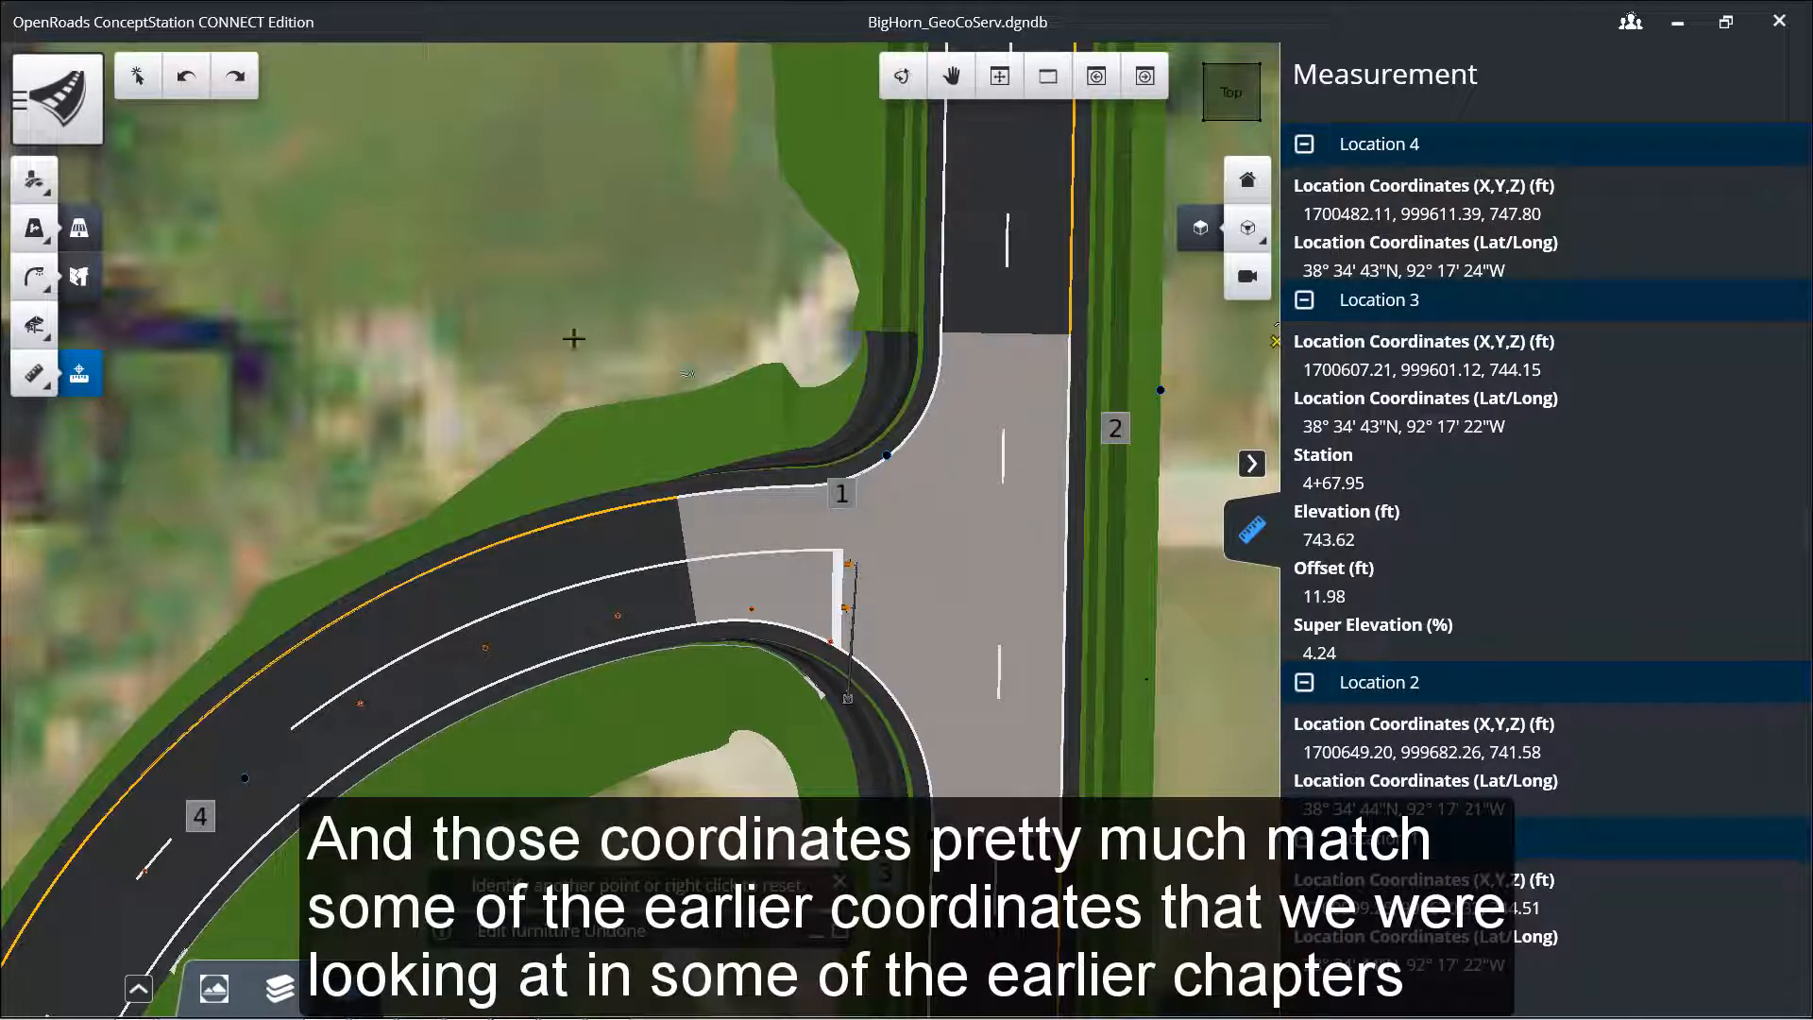
Step: Start the Bridge Clearance measurement and bring the bridge over the two parallel roads, west of the intersection, into a close 3D side view
click(34, 373)
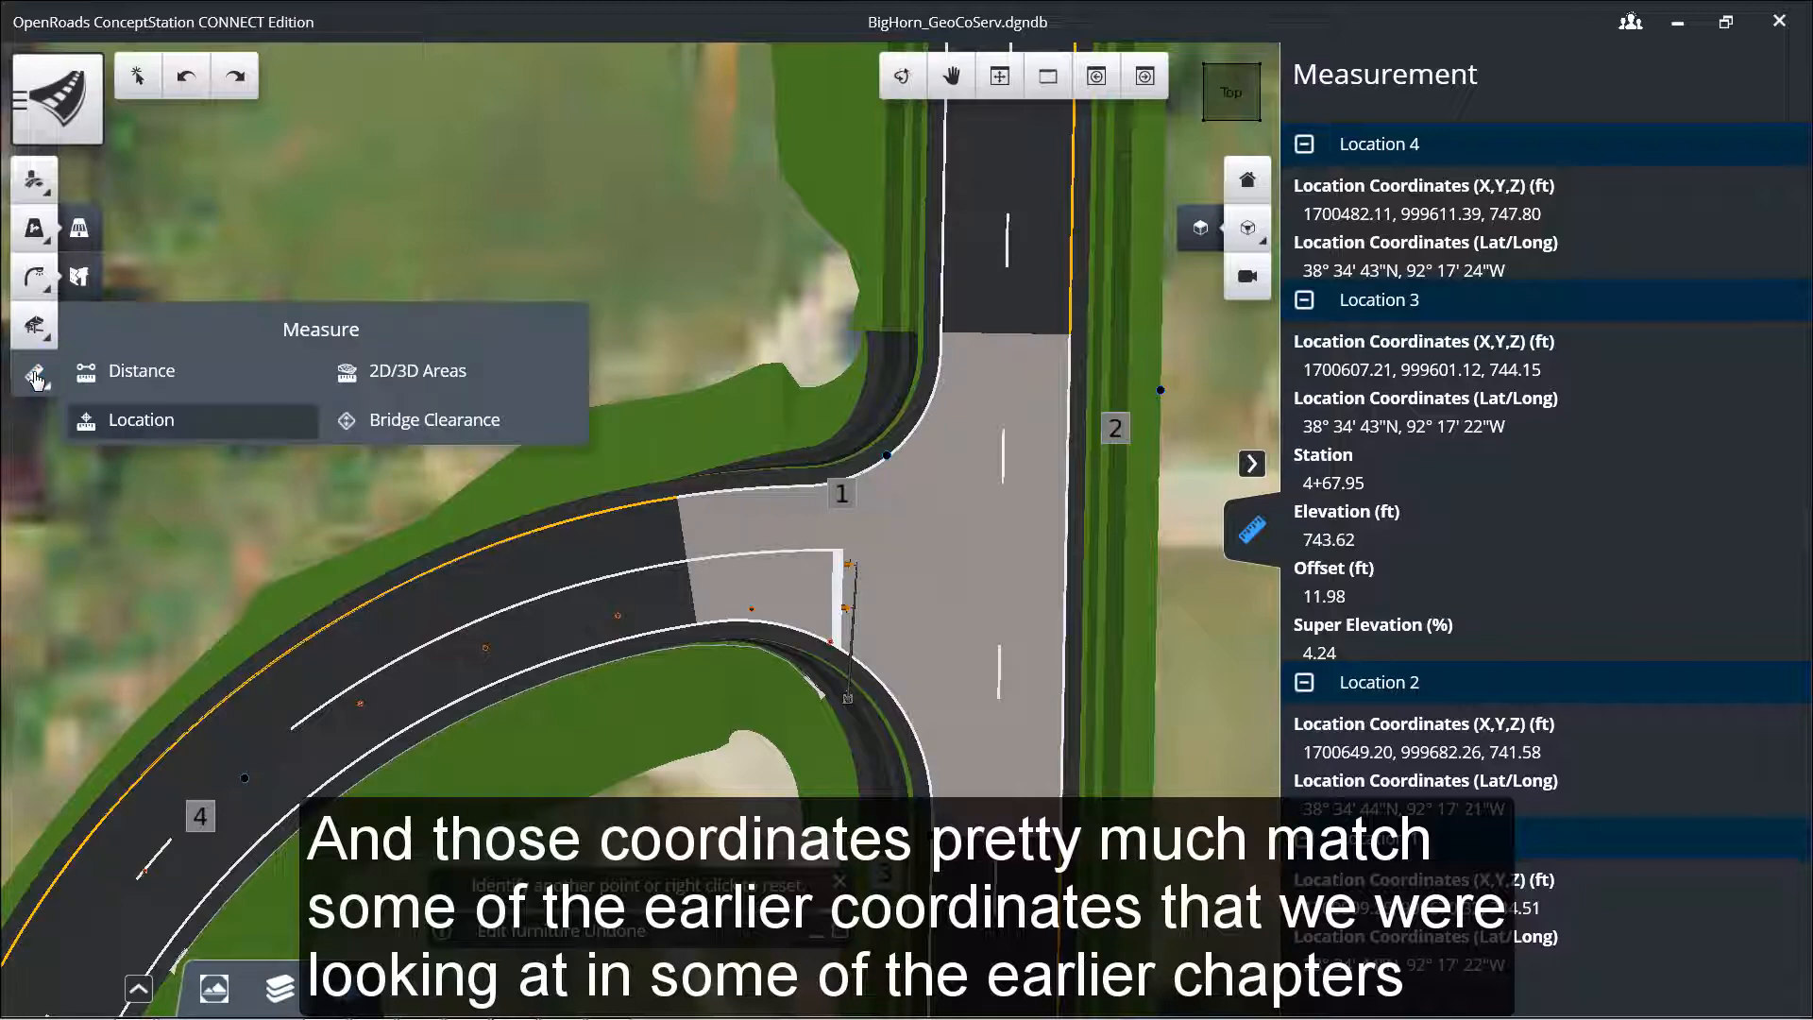
click(420, 421)
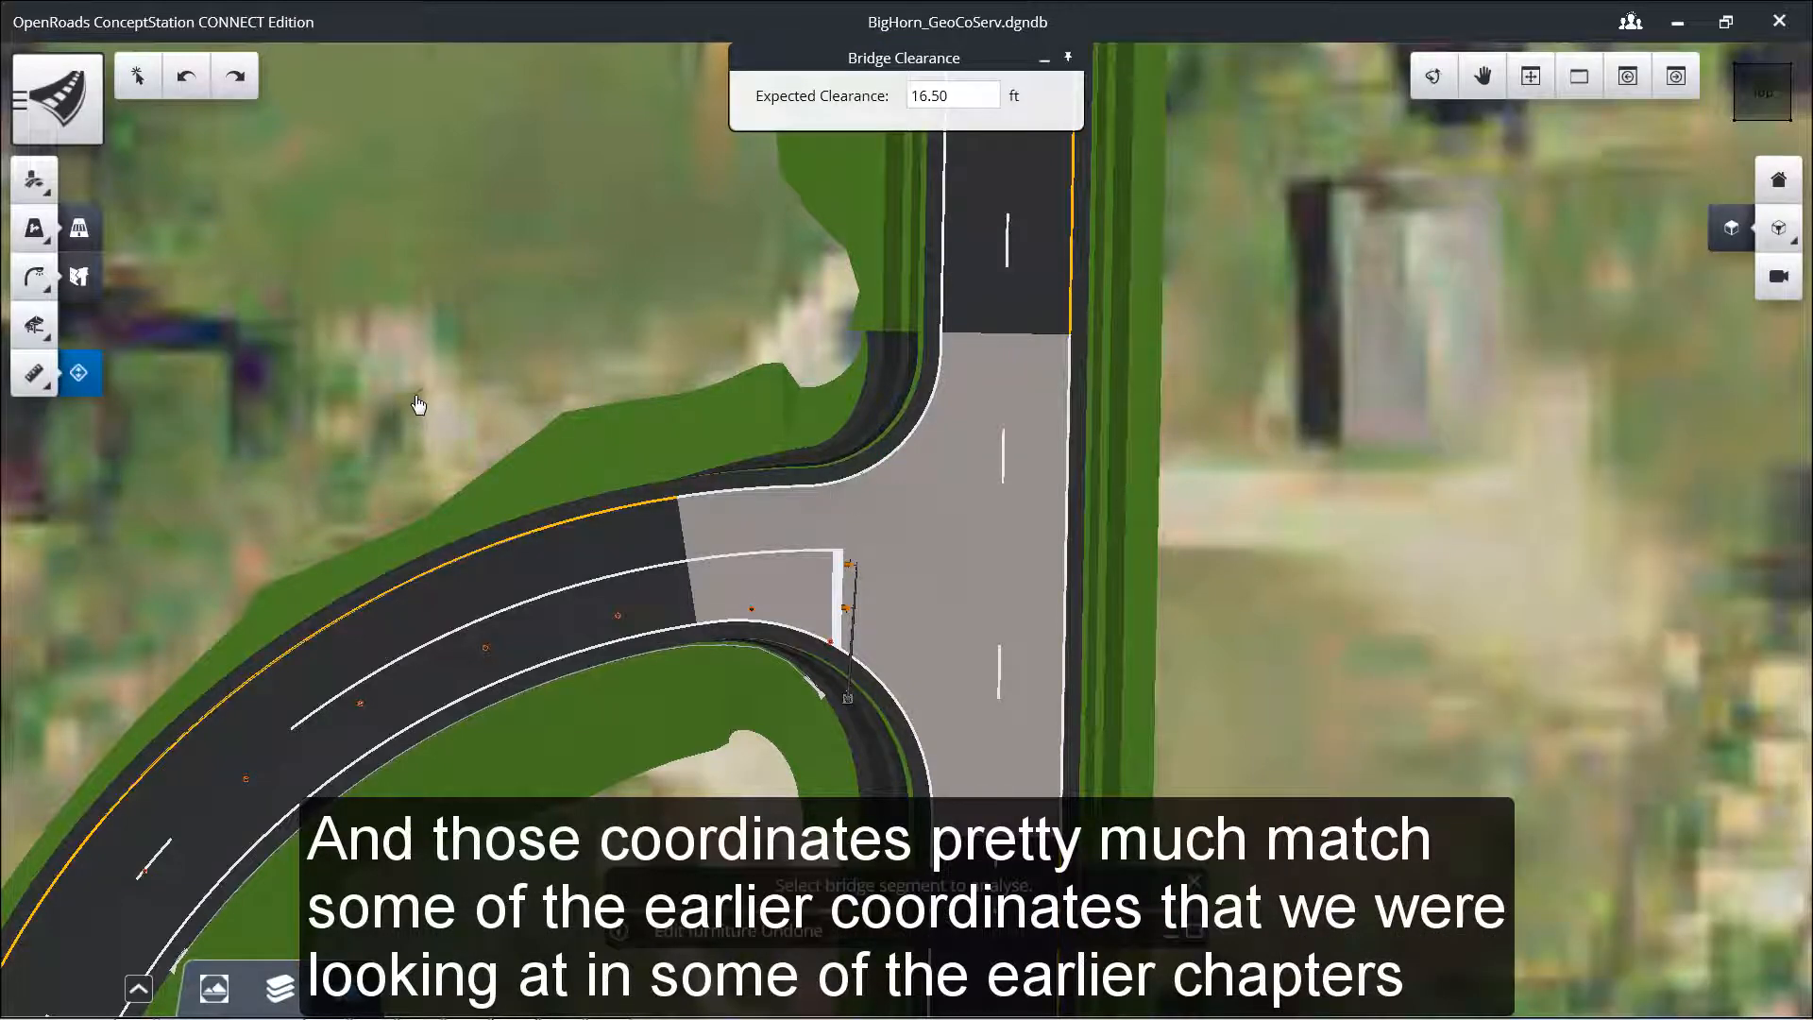
scroll(464, 394, down, 5)
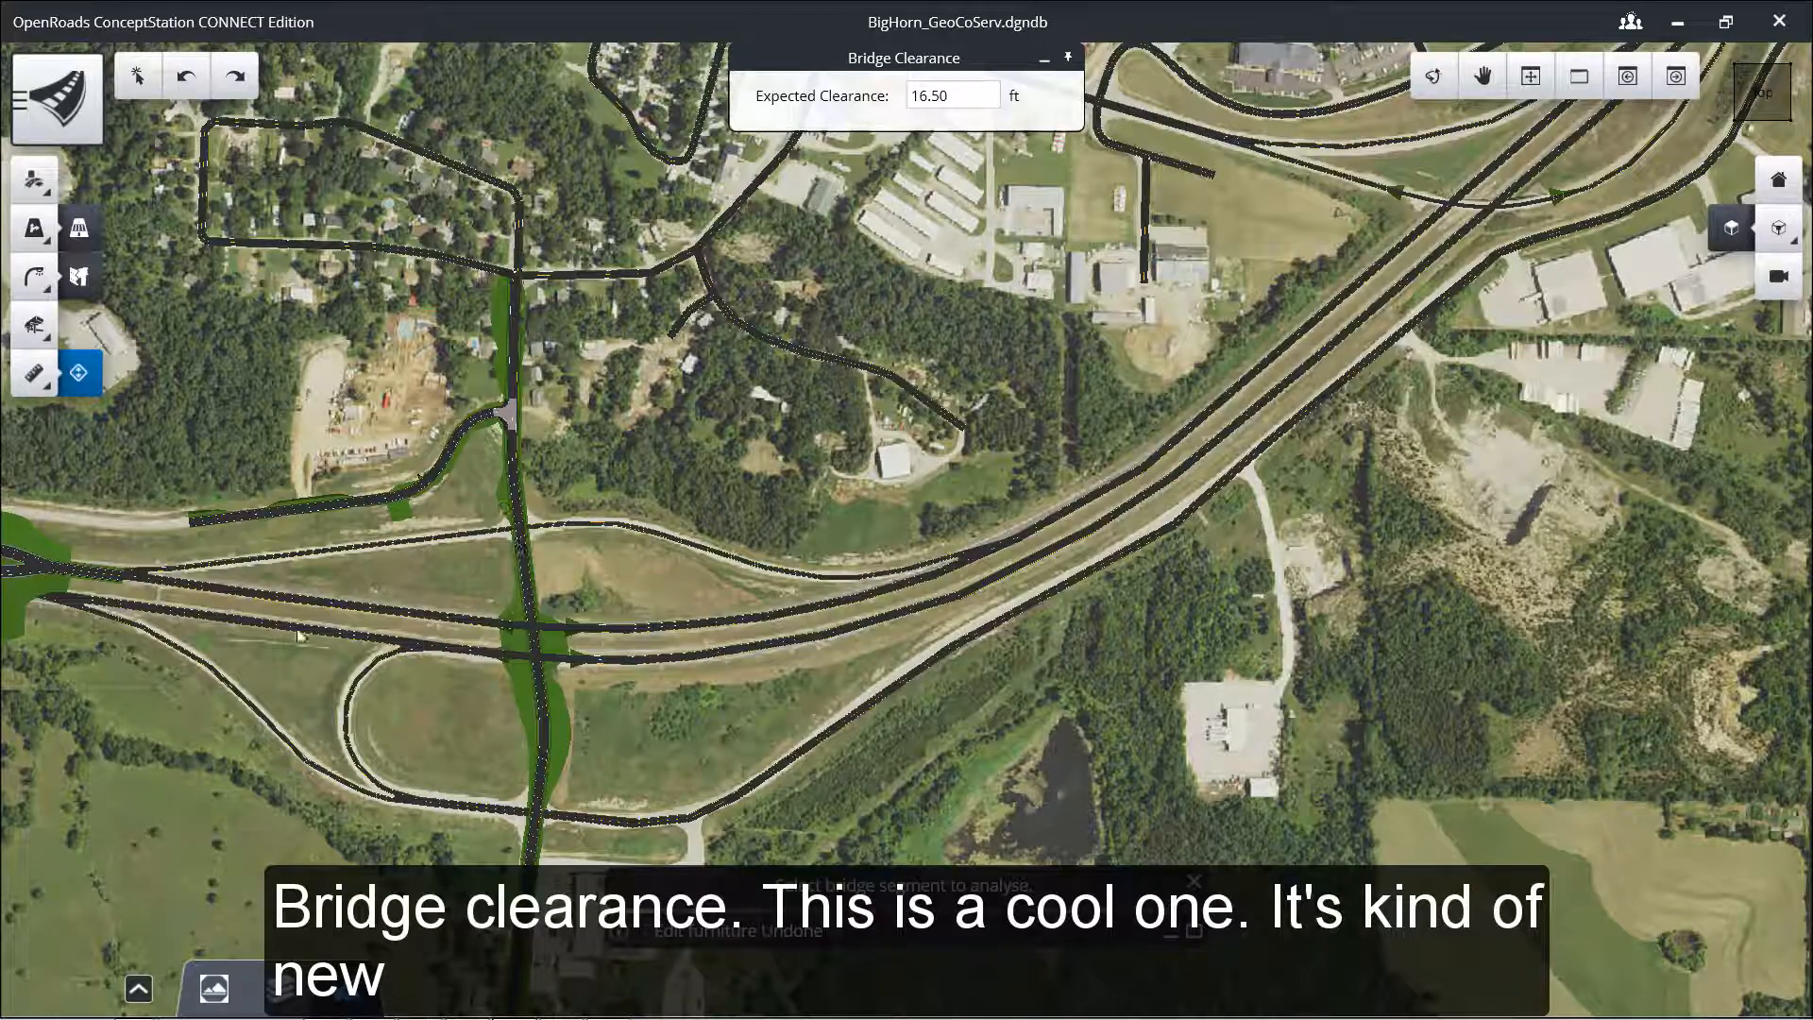
middle_drag(262, 602, 1021, 629)
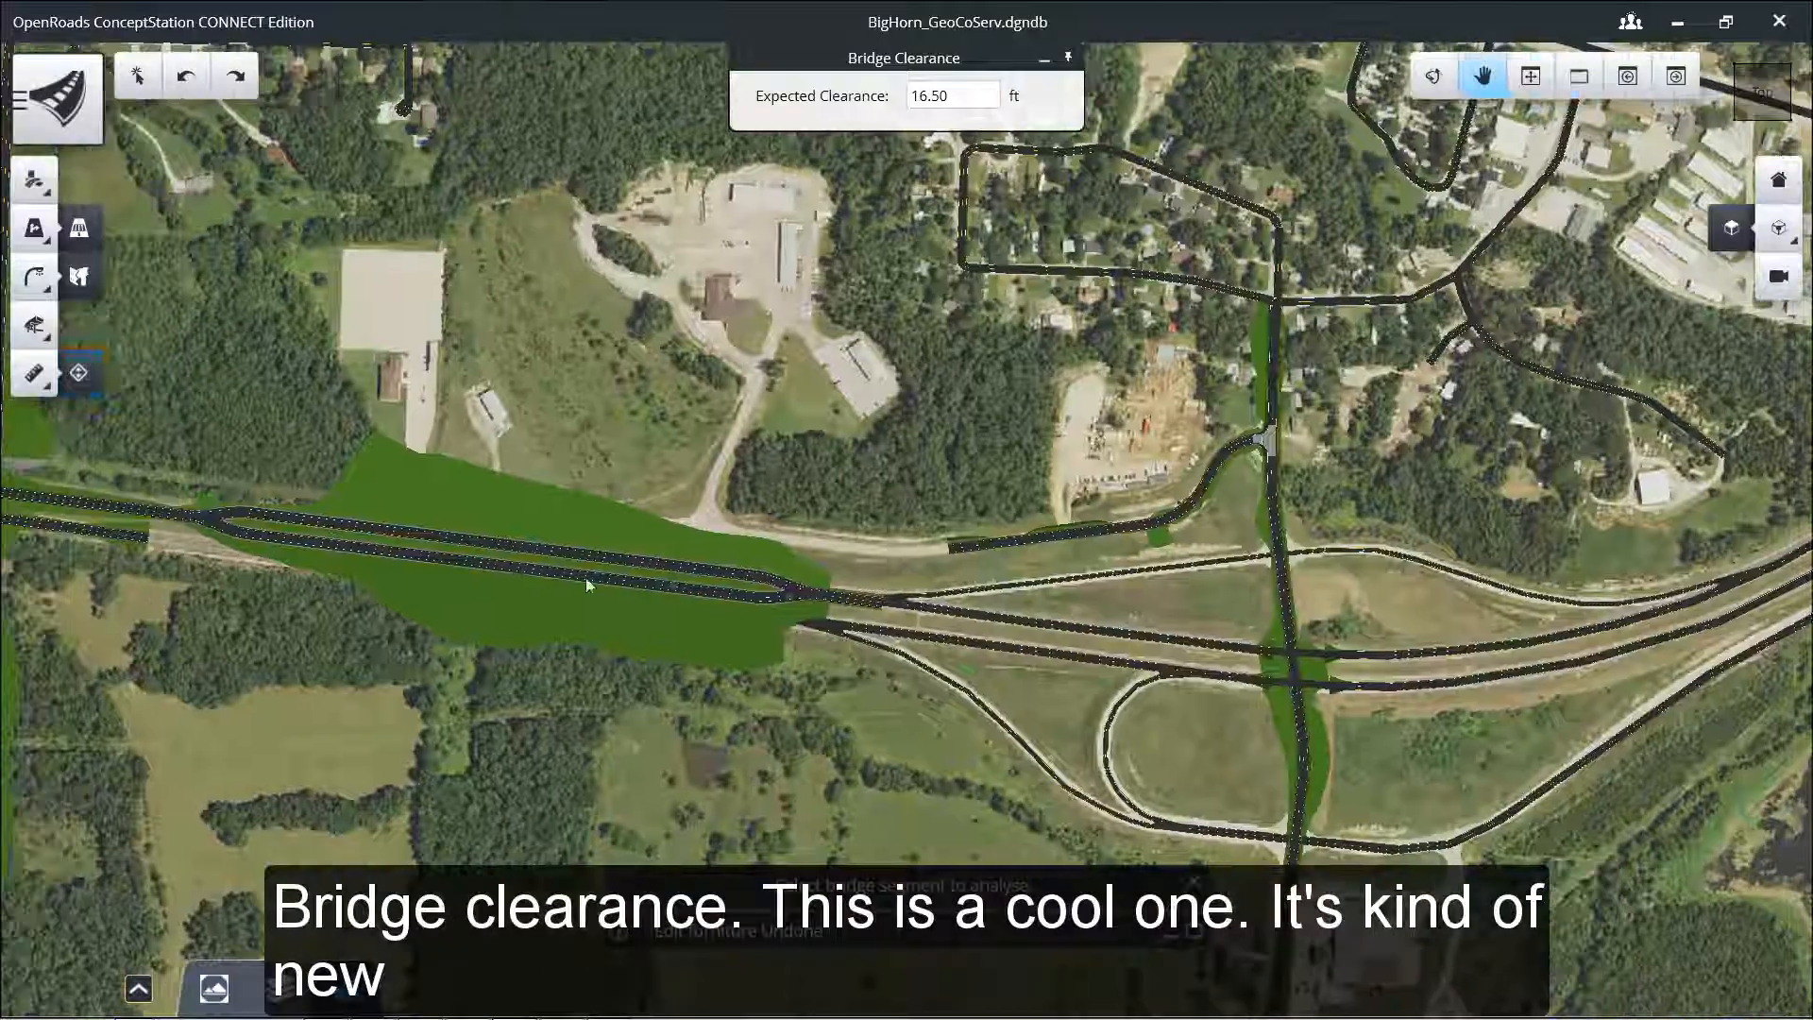
middle_drag(195, 495, 517, 597)
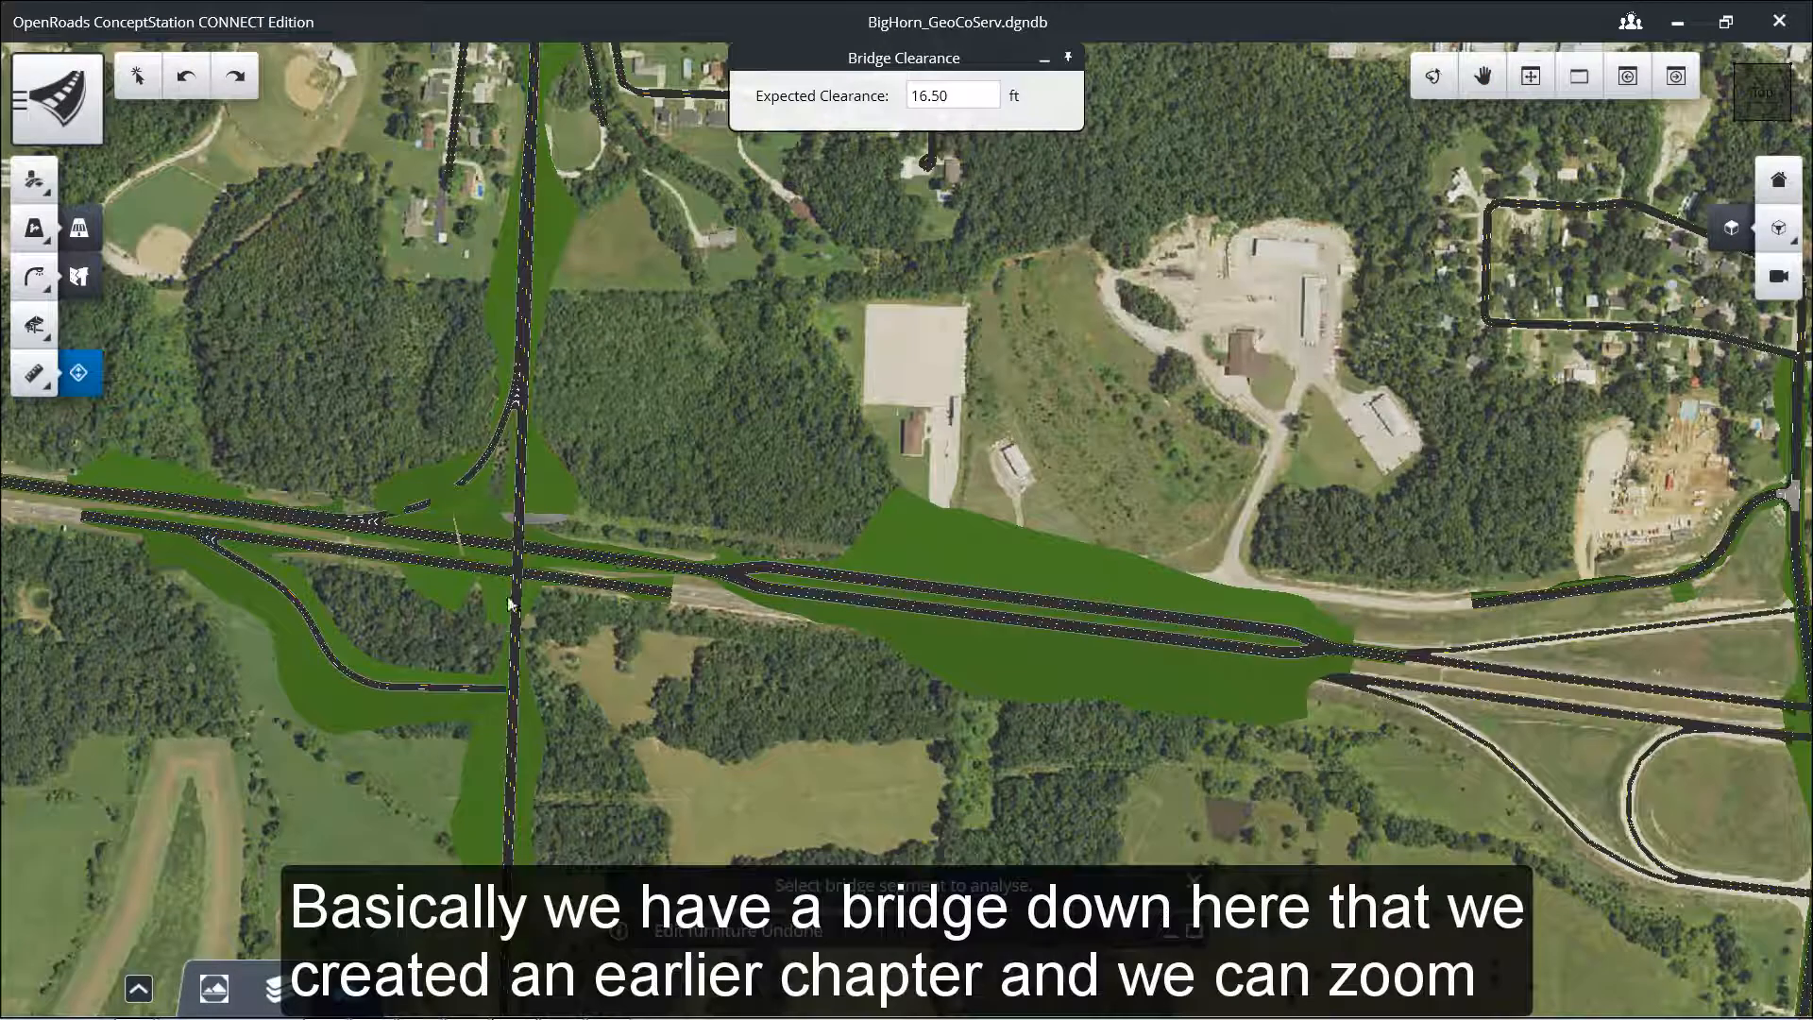
scroll(517, 597, up, 3)
scroll(516, 599, up, 3)
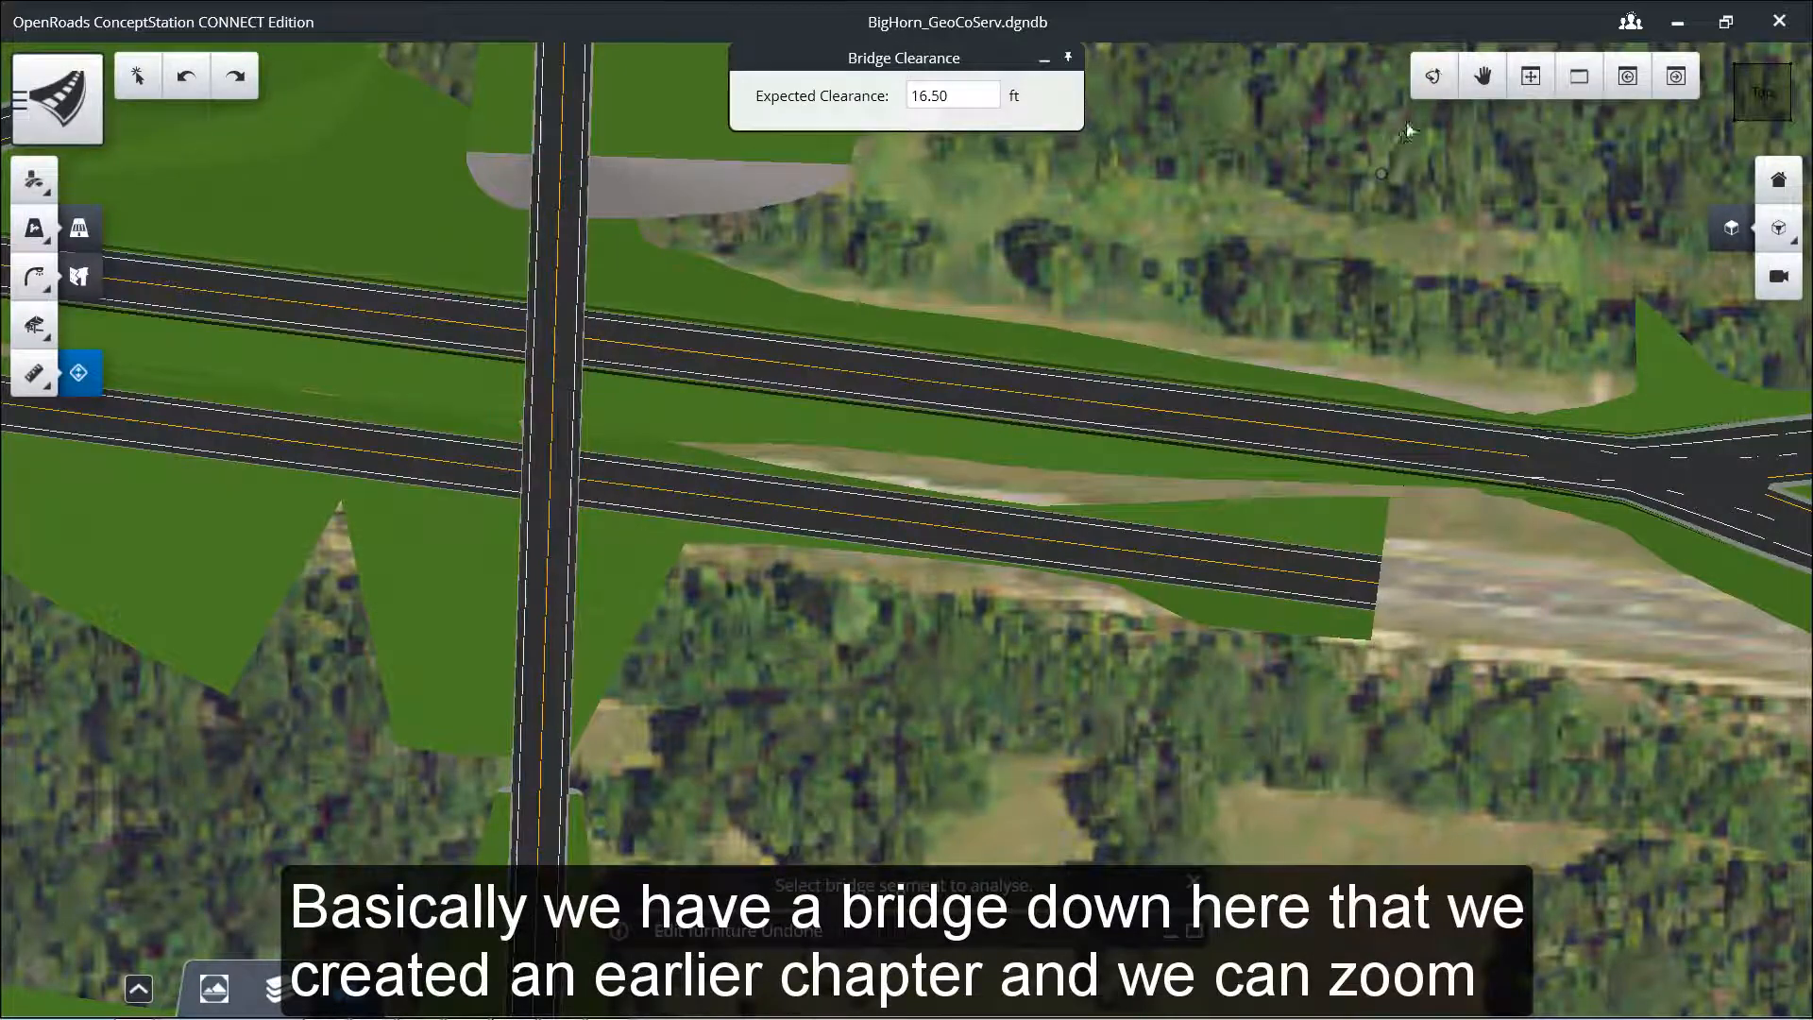
click(1433, 76)
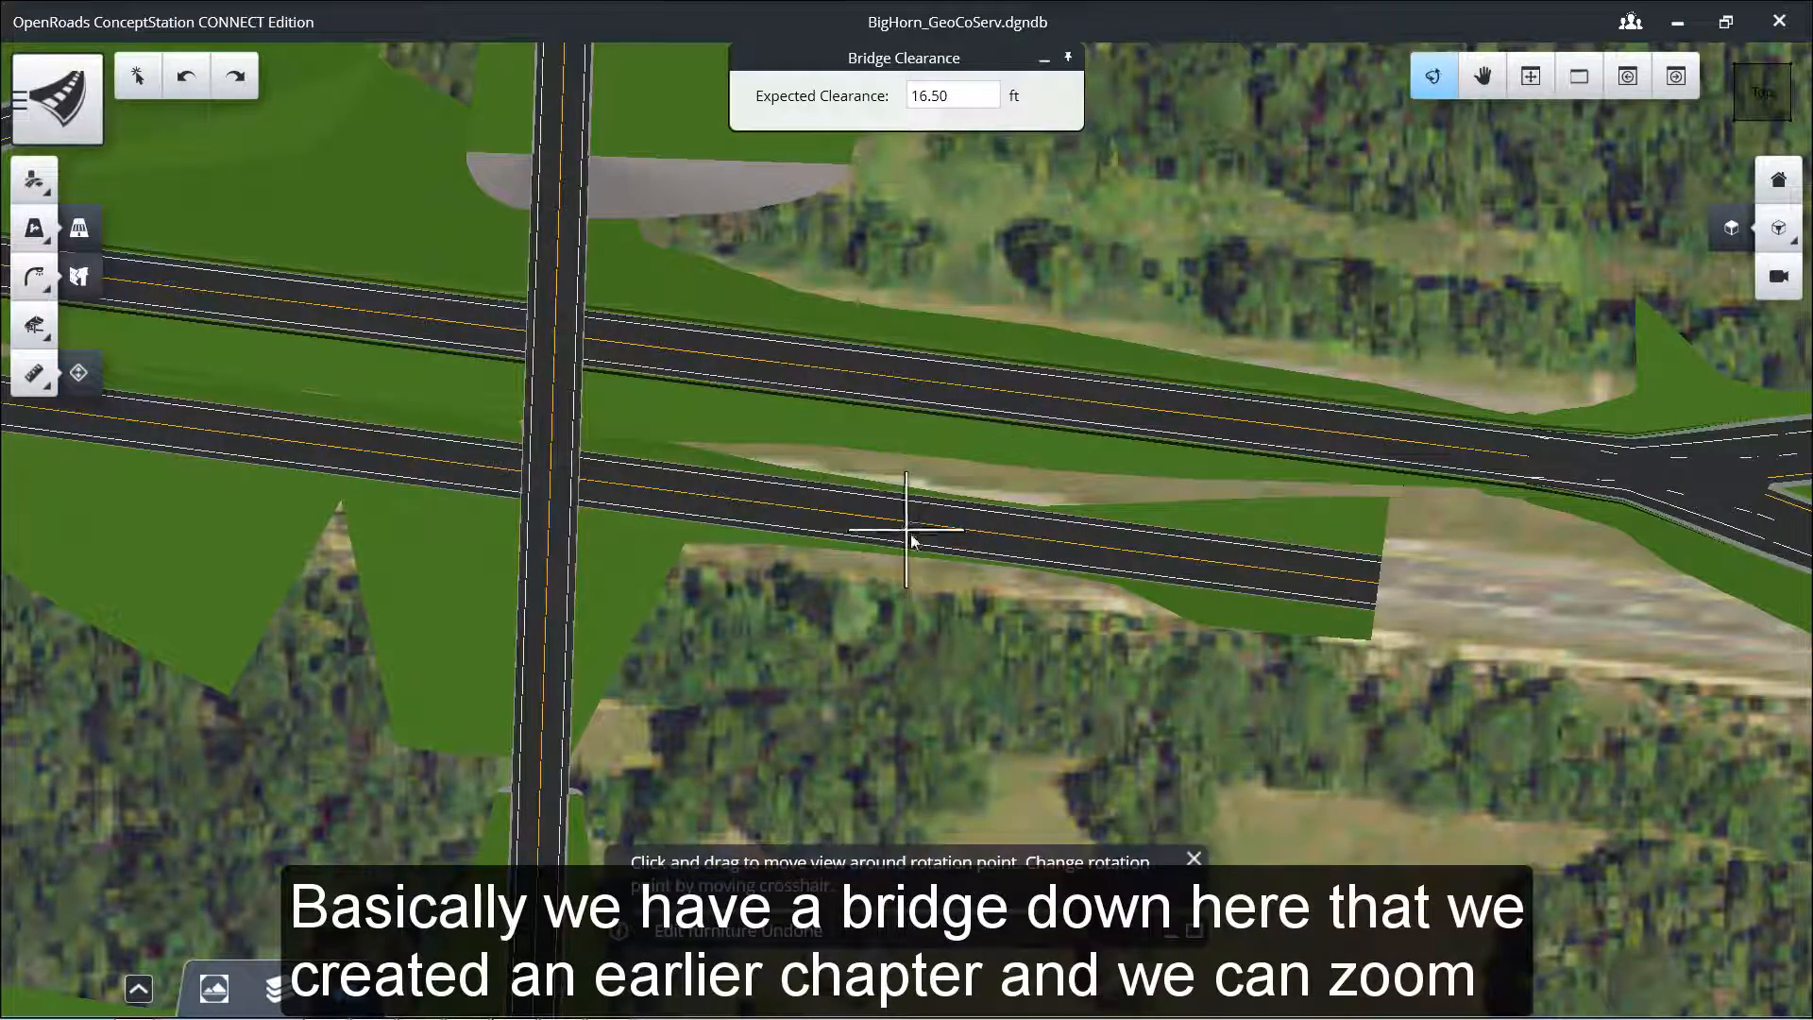
drag(911, 540, 481, 408)
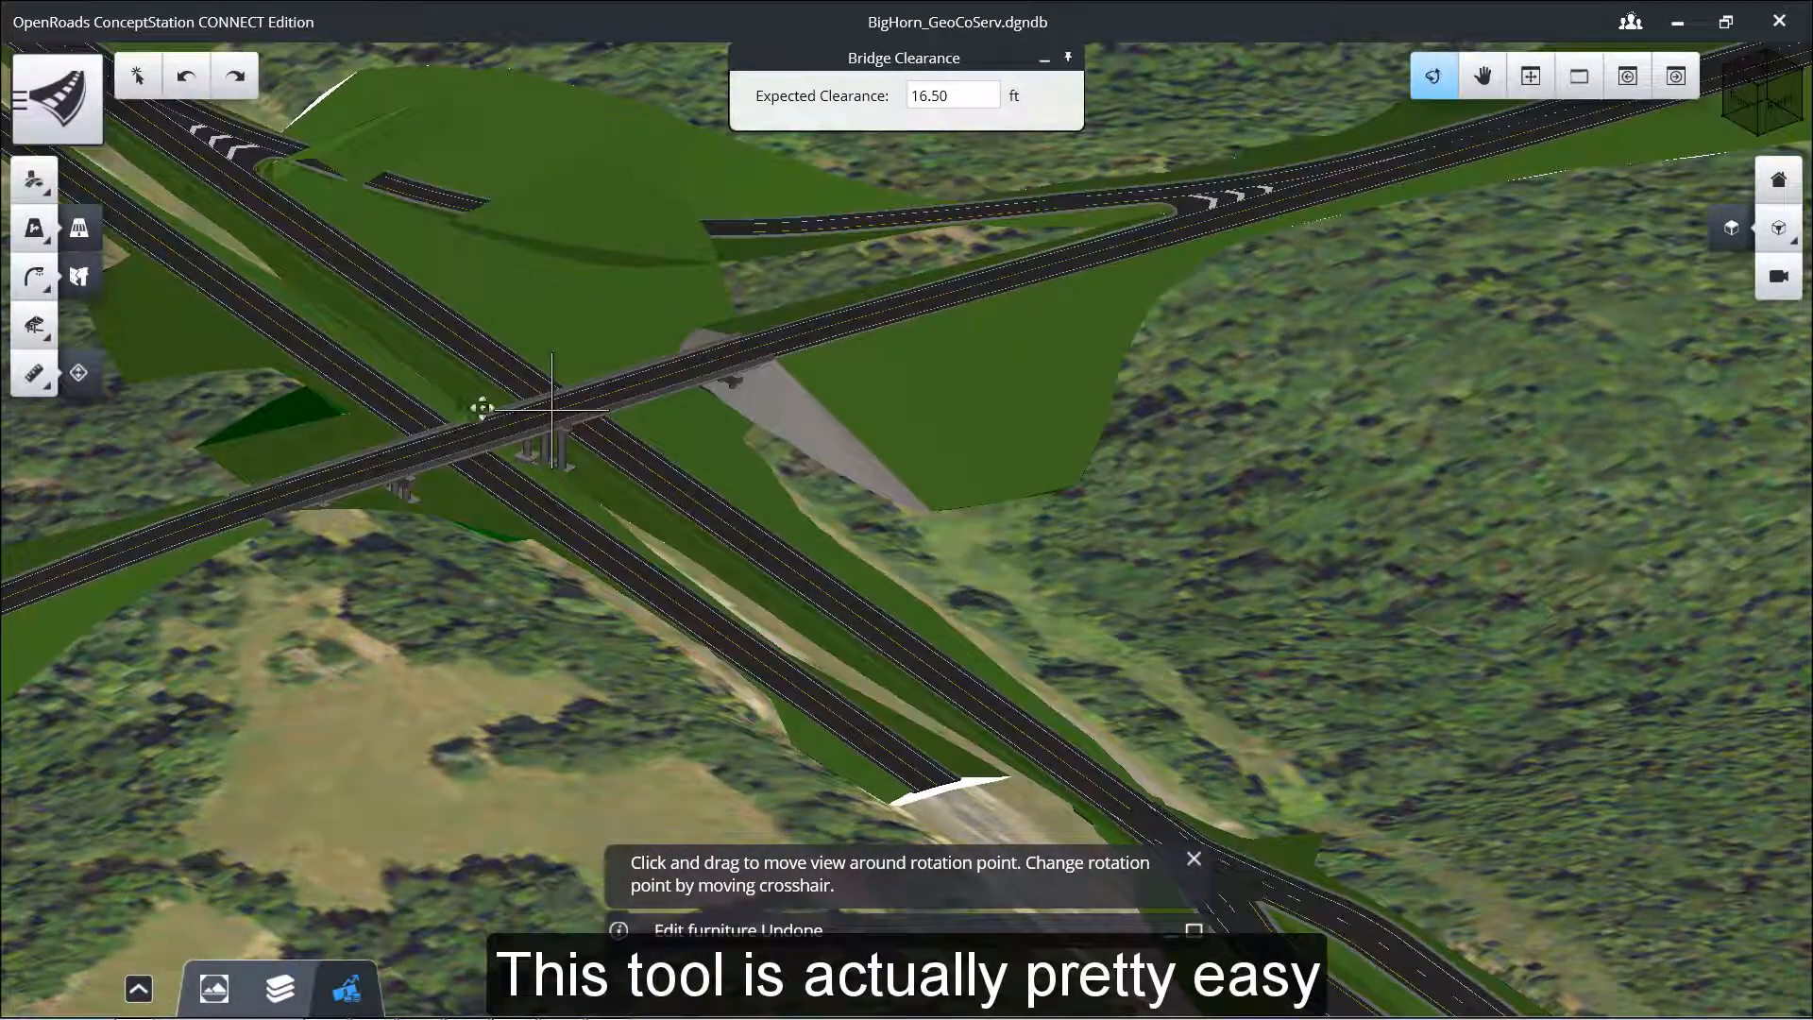
scroll(570, 454, up, 5)
drag(669, 520, 460, 511)
Step: Measure the bridge's clearance over the road that passes beneath it between the two visible pier groups
click(81, 375)
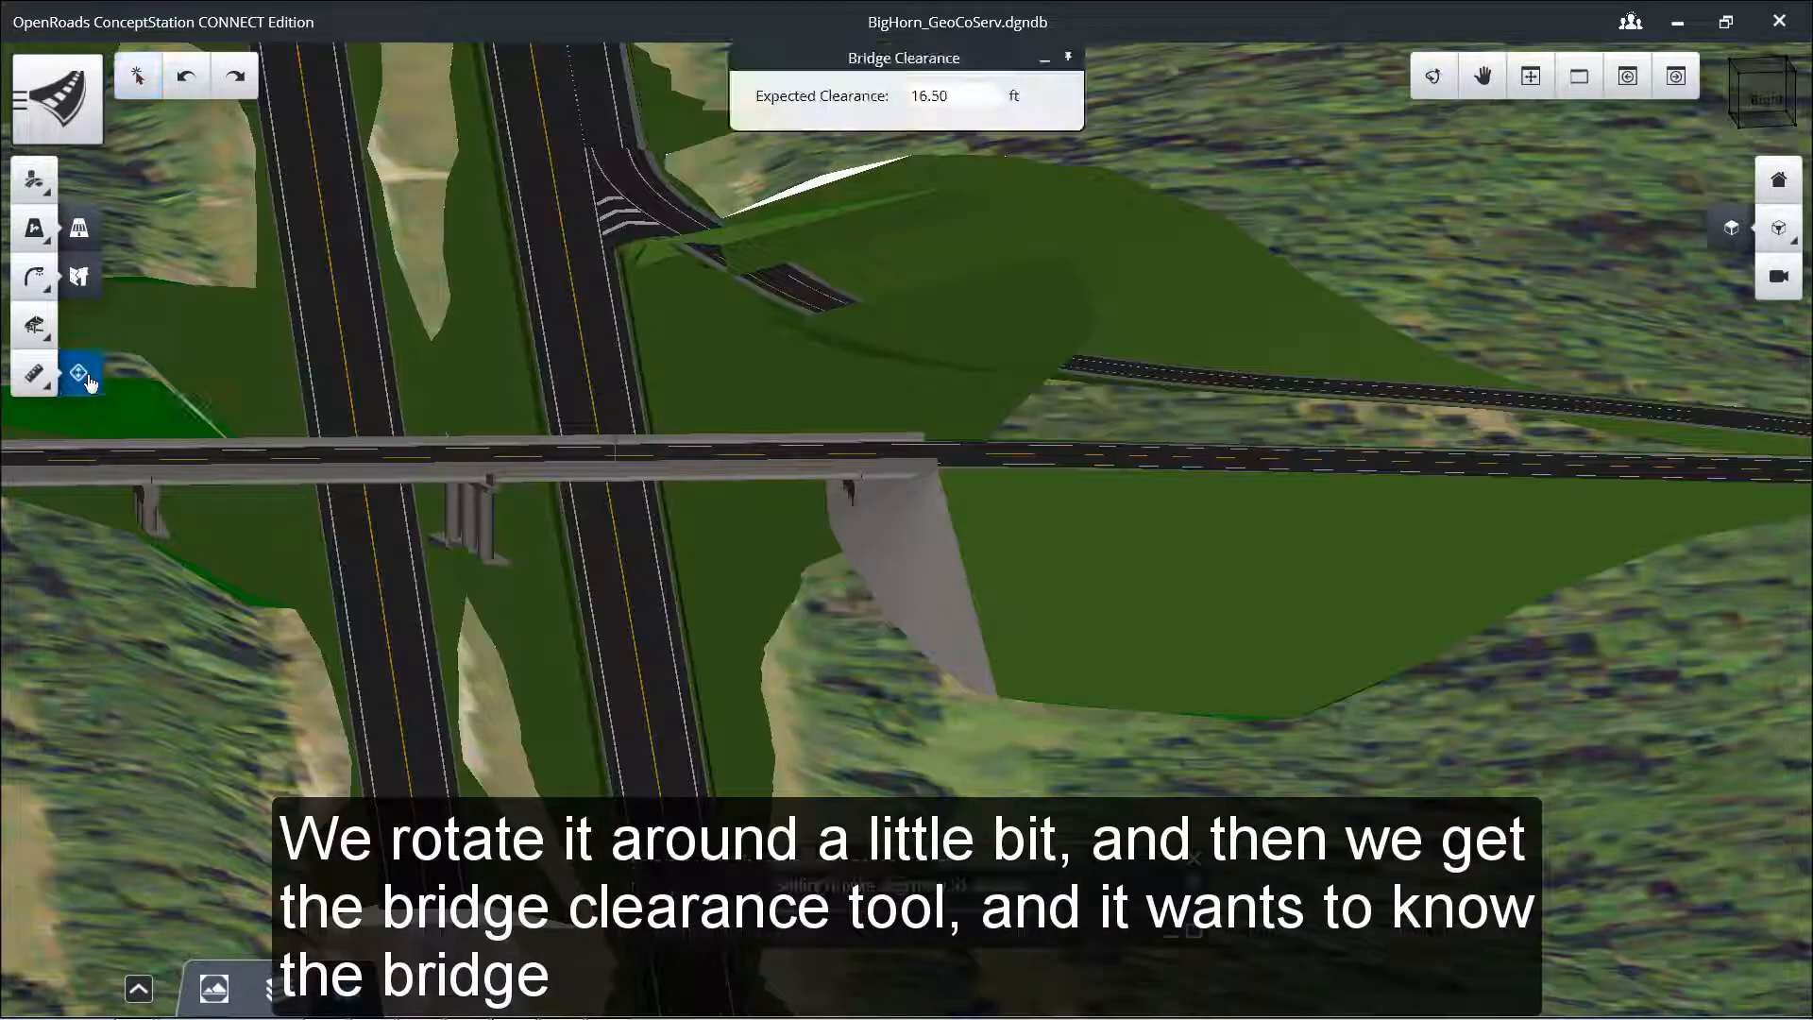
click(209, 483)
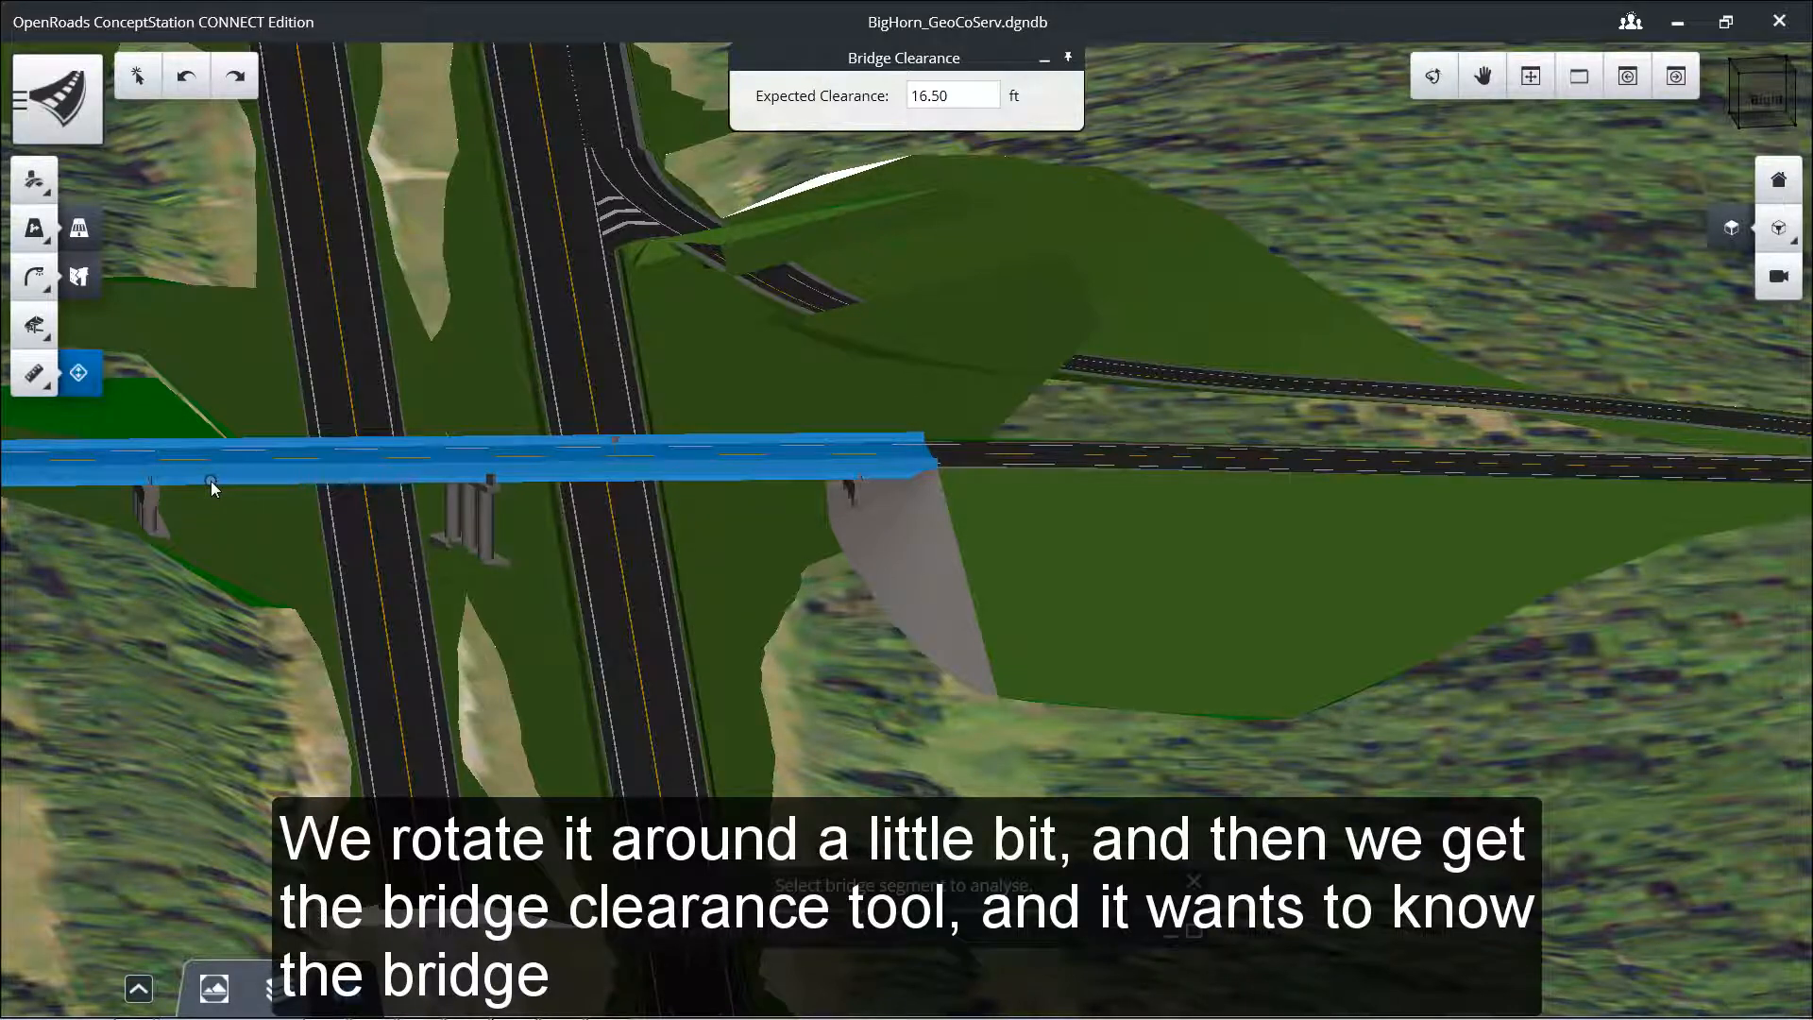
click(212, 480)
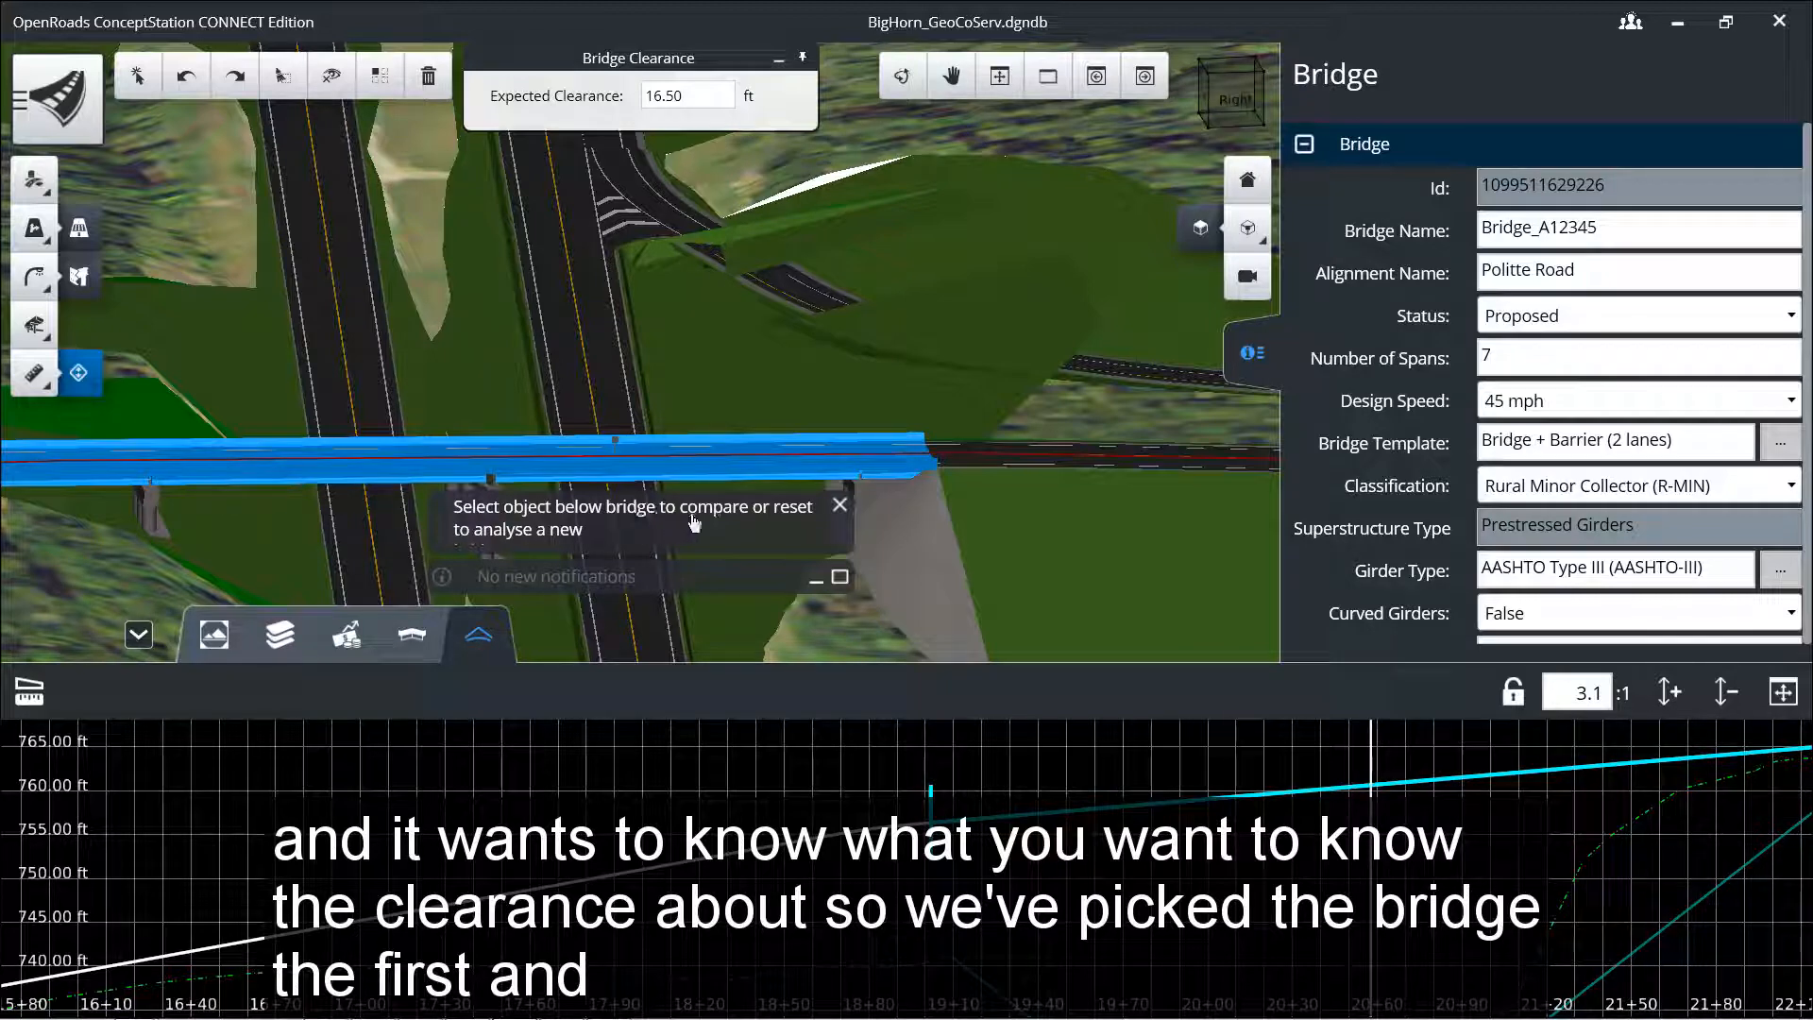
click(391, 543)
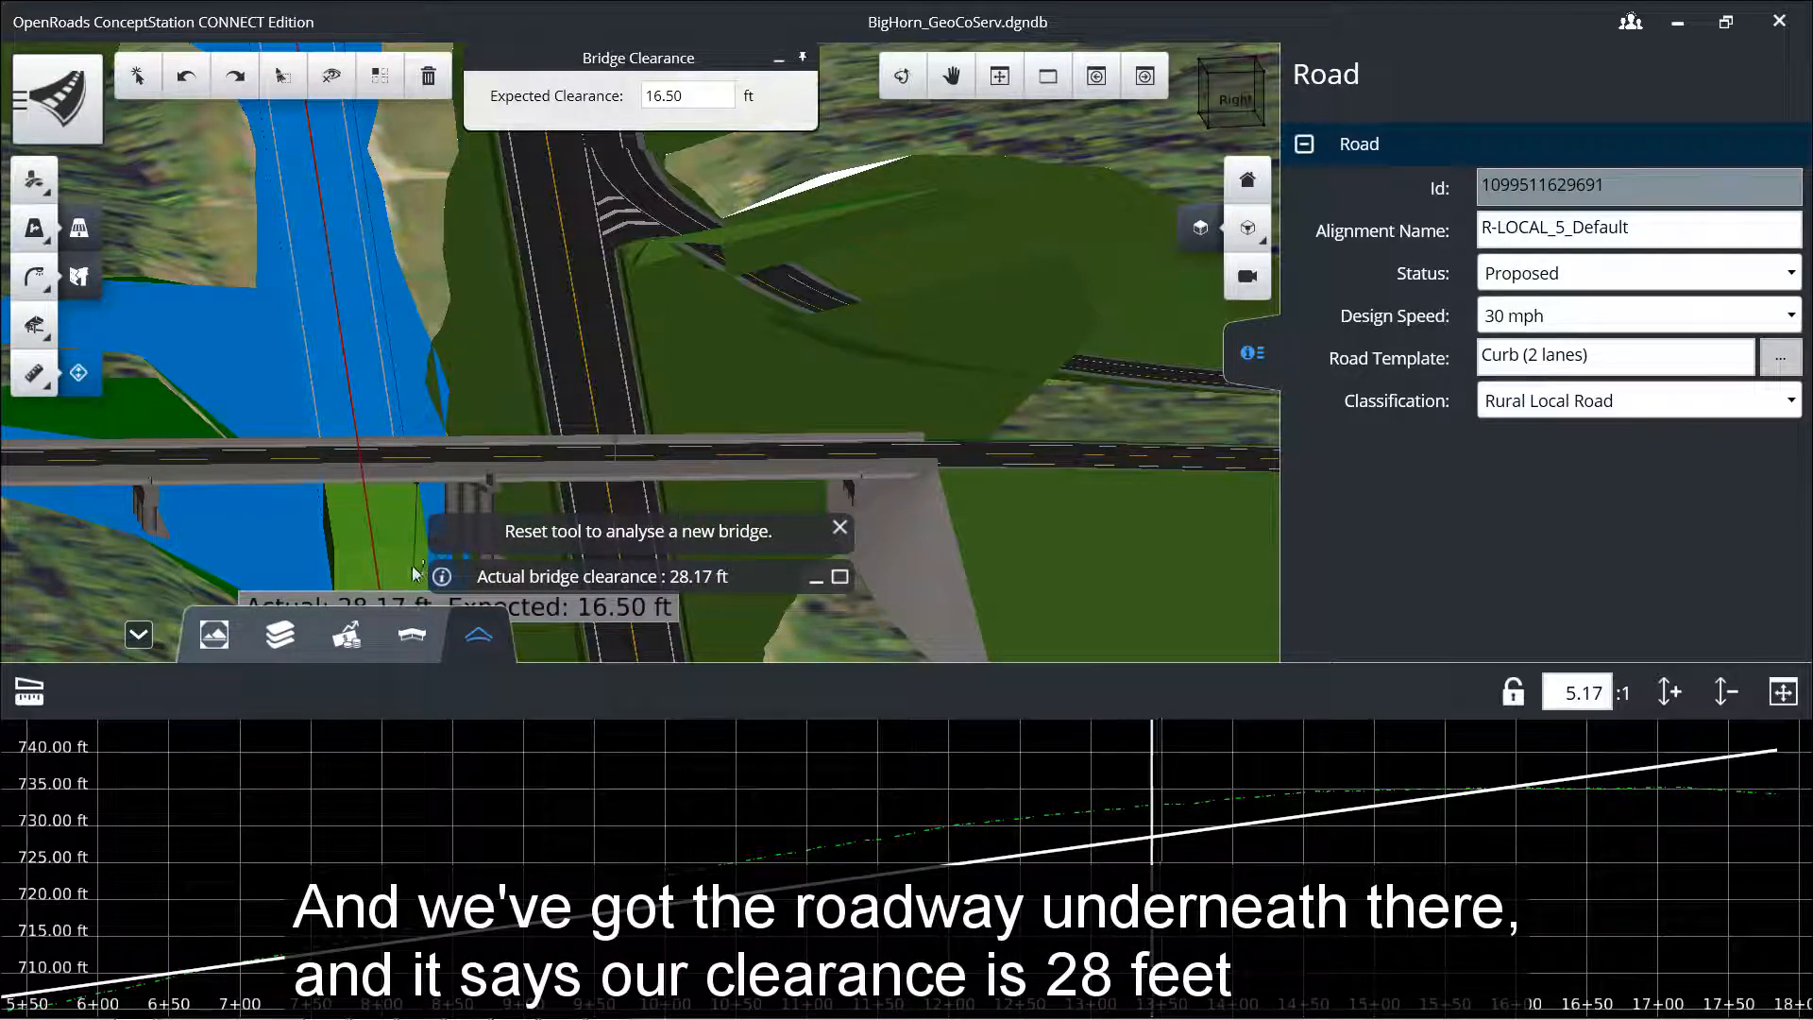
Step: Examine the clearance box and its actual and expected values under the bridge from a low oblique angle, and return to the clearance tool
middle_drag(480, 540, 642, 406)
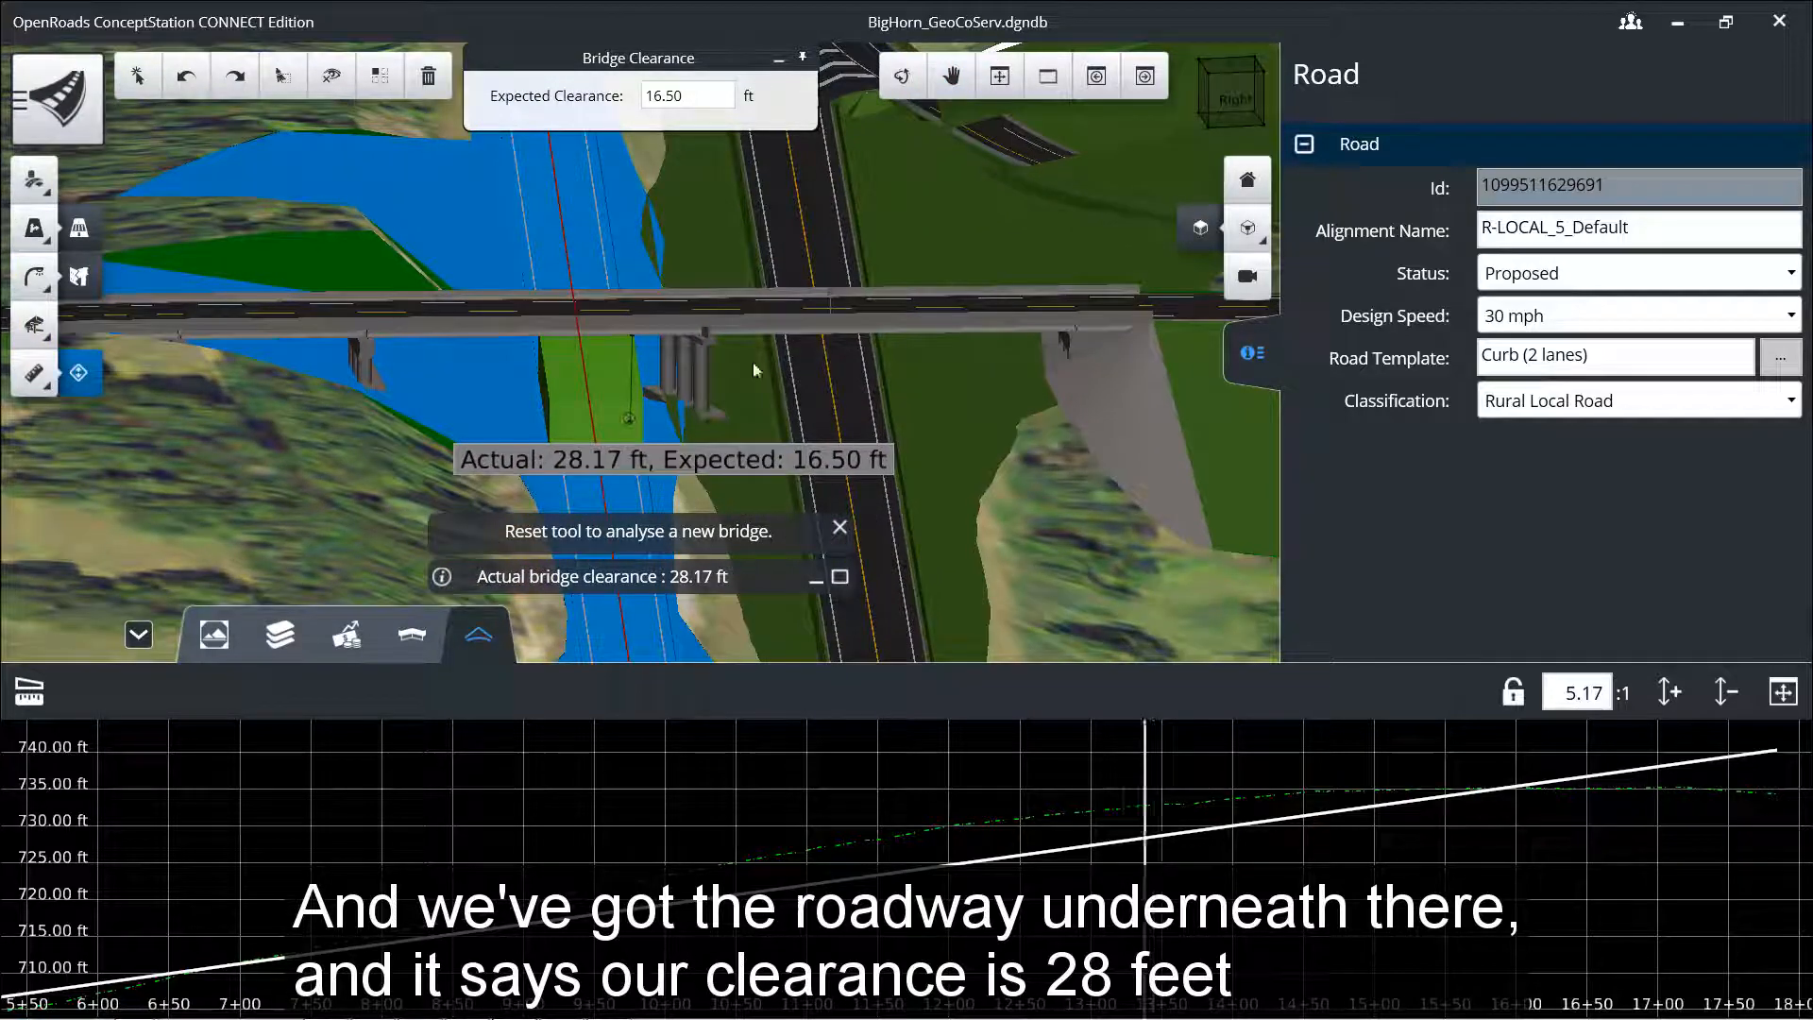
click(902, 75)
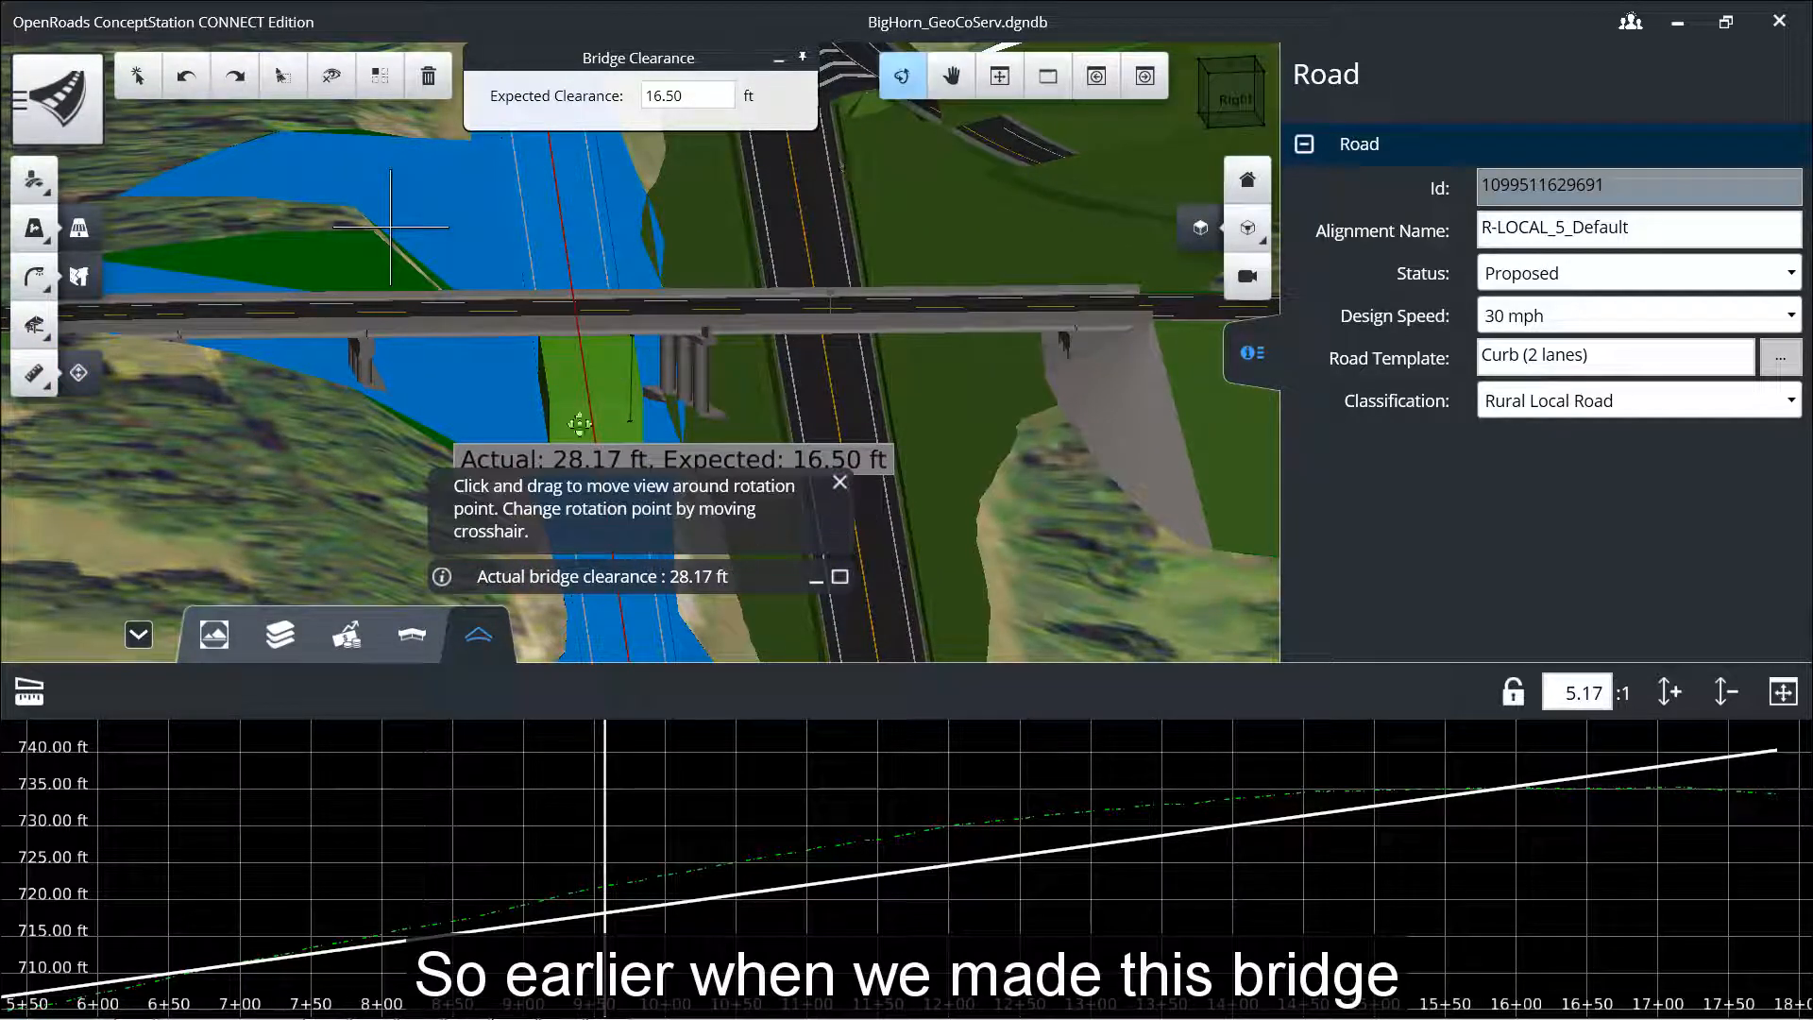
drag(526, 409, 602, 383)
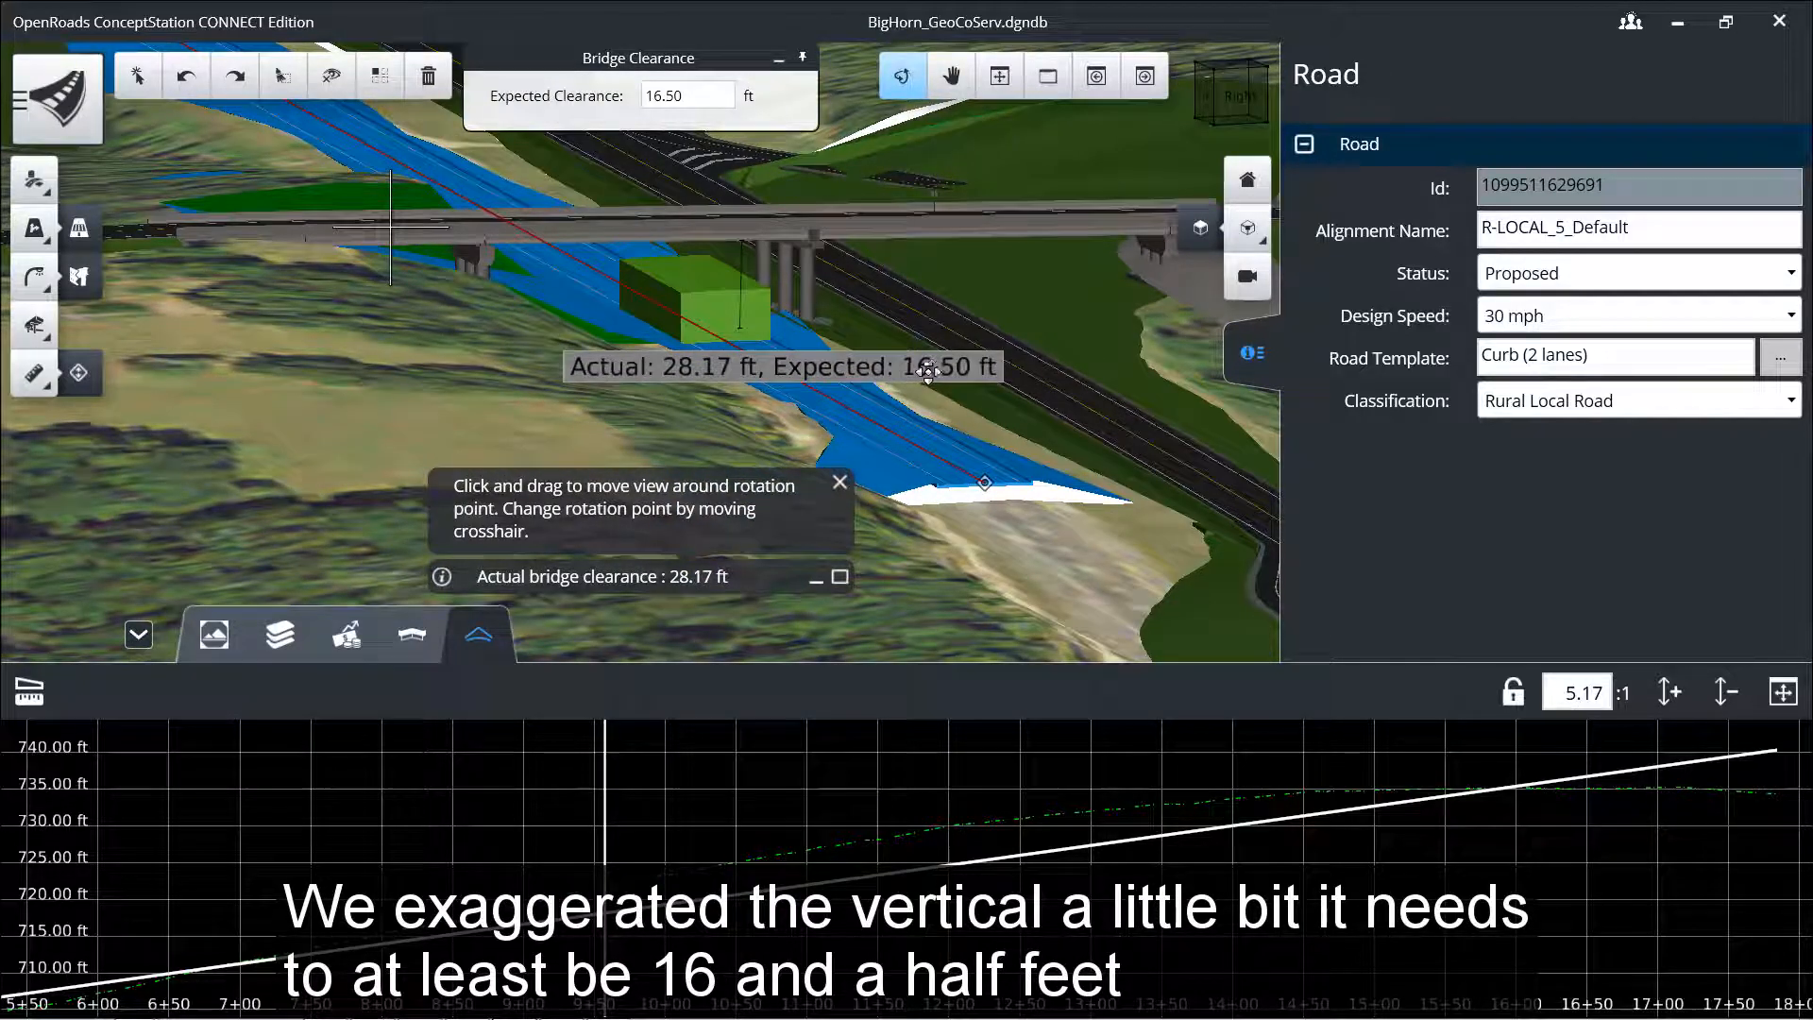
right_click(738, 416)
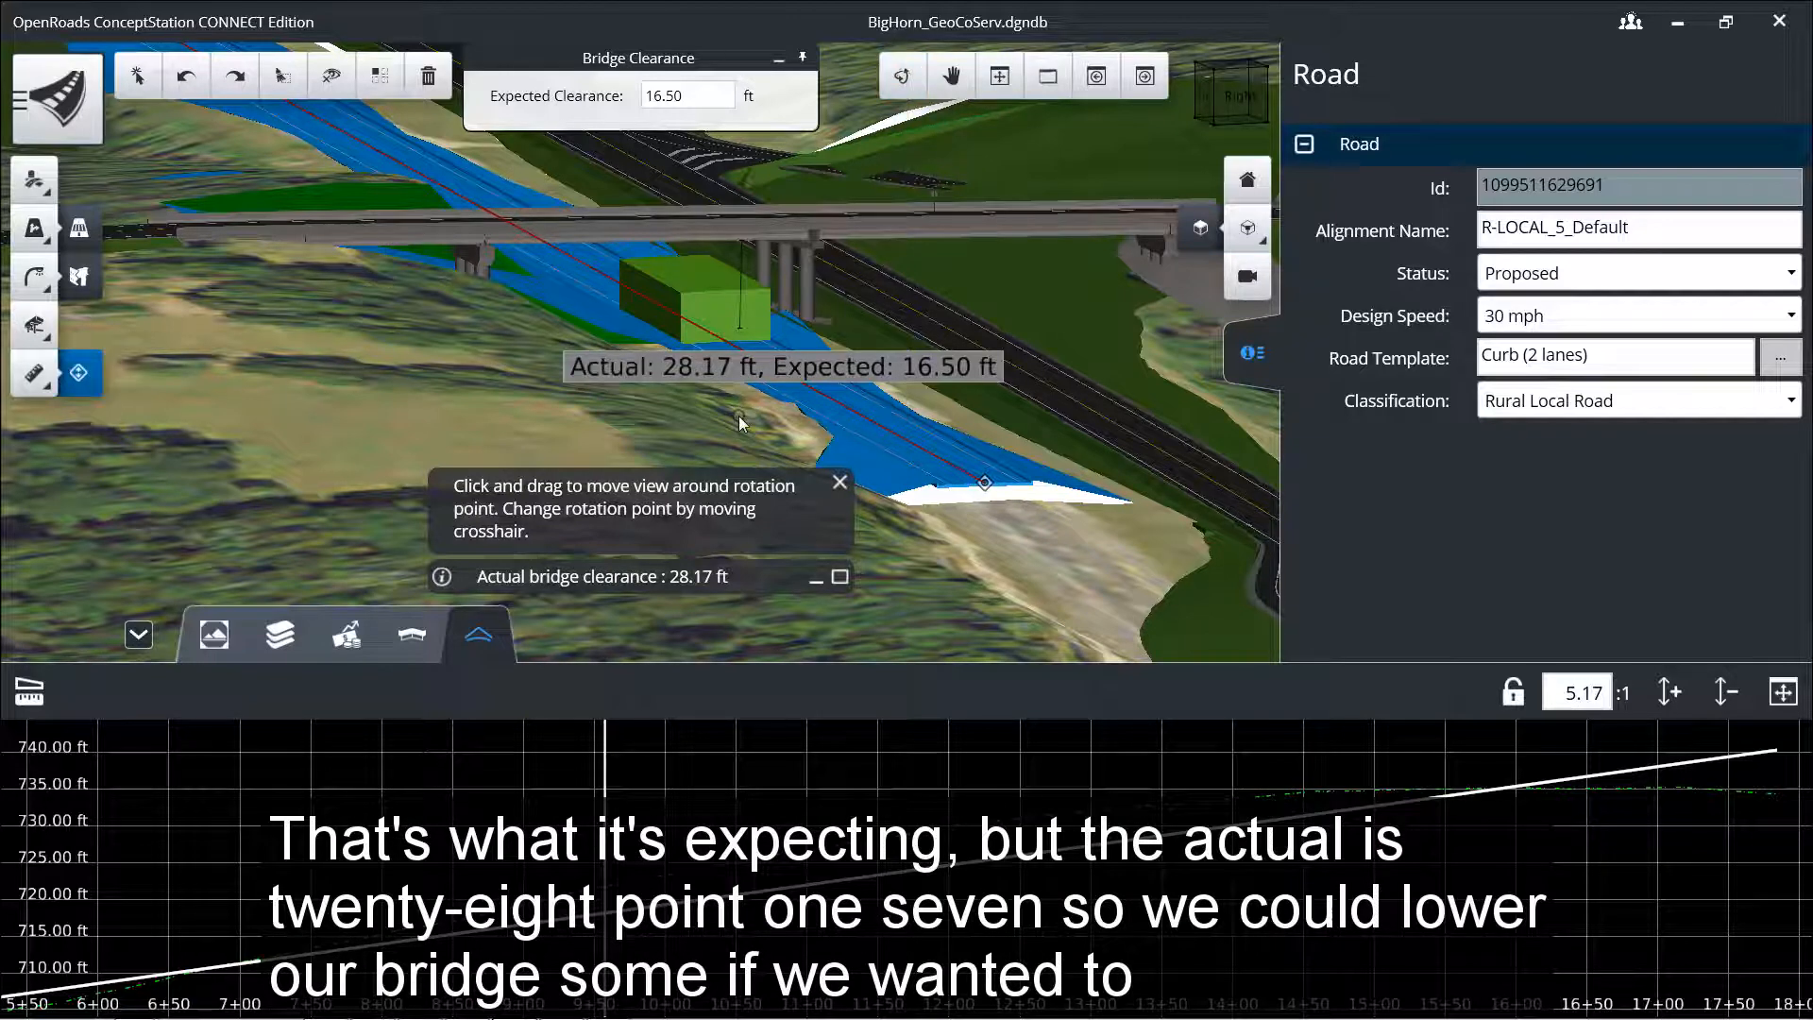